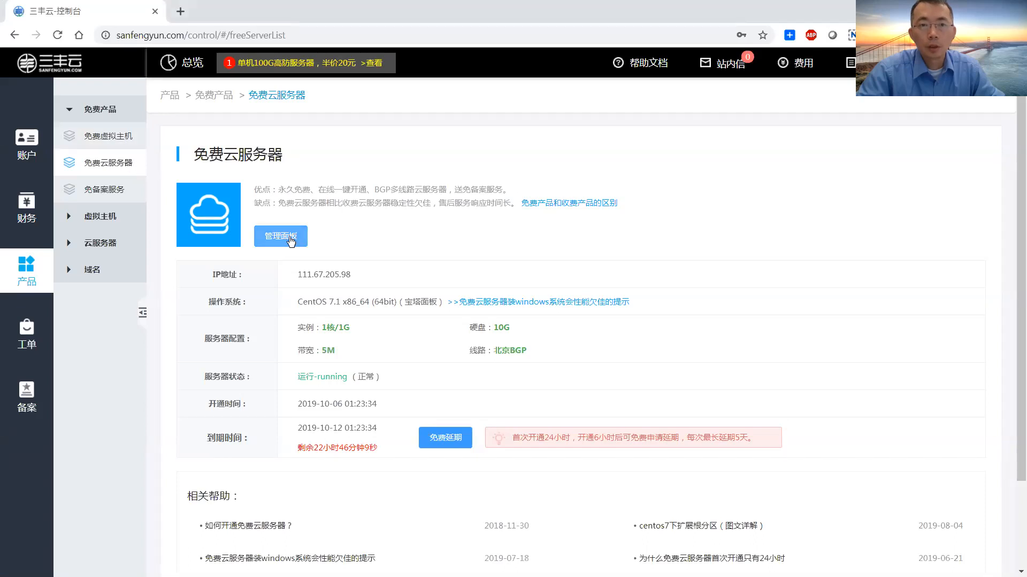
Open the 管理面板 page for the free cloud server testCentOS1.
click(291, 240)
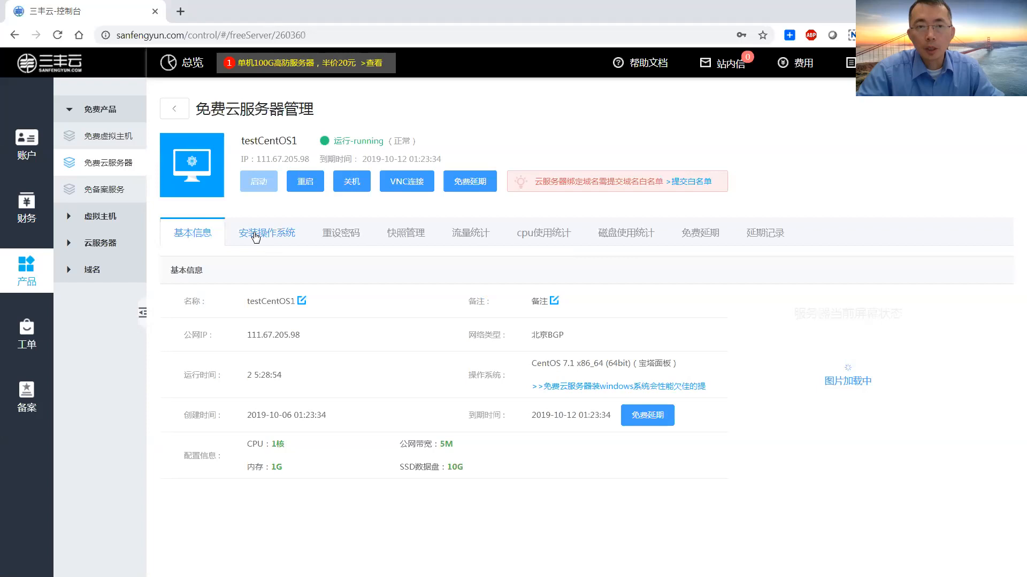
Browse the server's OS install, password, snapshot, traffic, CPU, disk, extension and extension-record tabs.
click(256, 236)
click(344, 237)
click(404, 238)
click(478, 240)
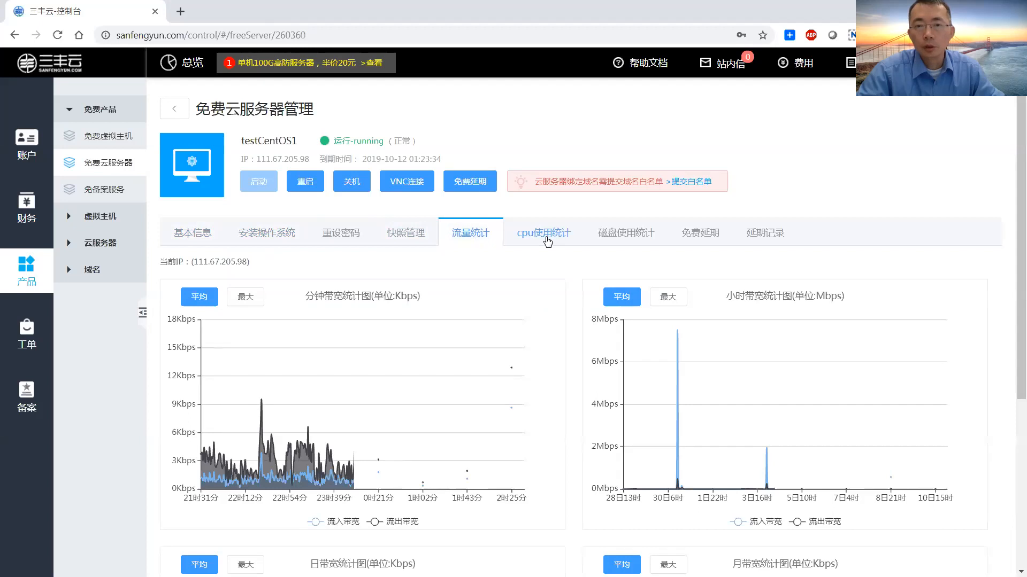
click(547, 241)
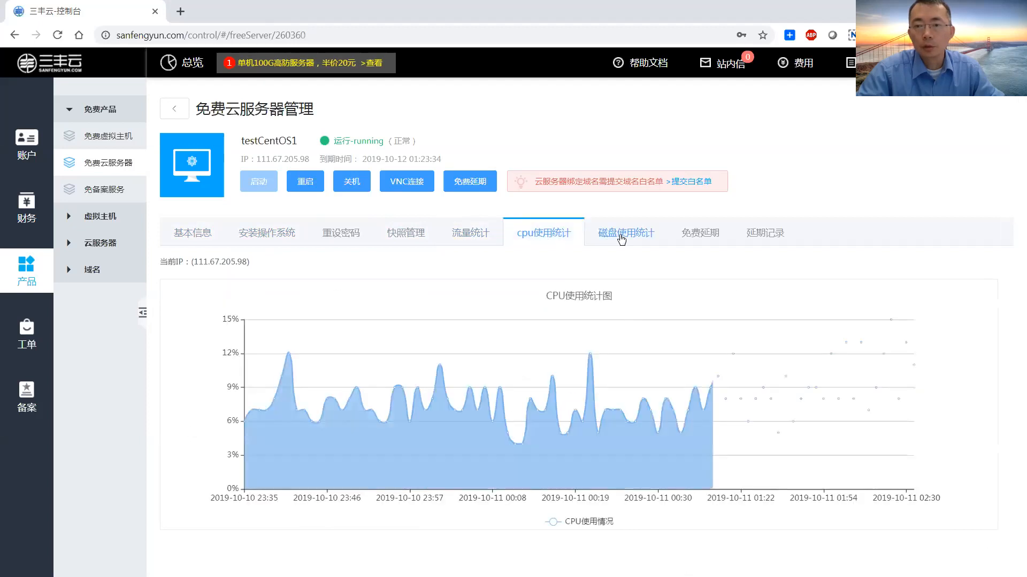
click(622, 240)
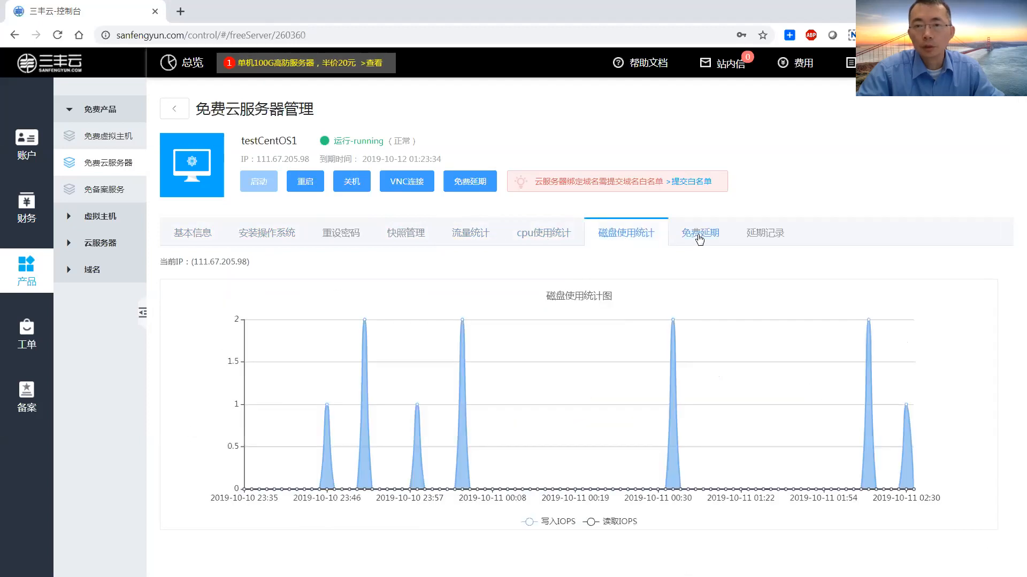
click(699, 237)
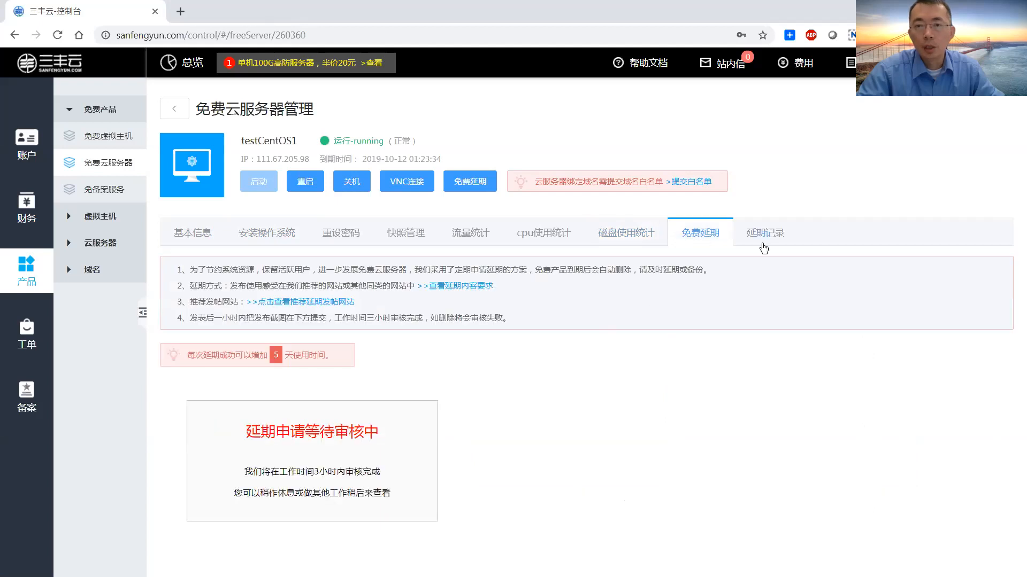
click(764, 235)
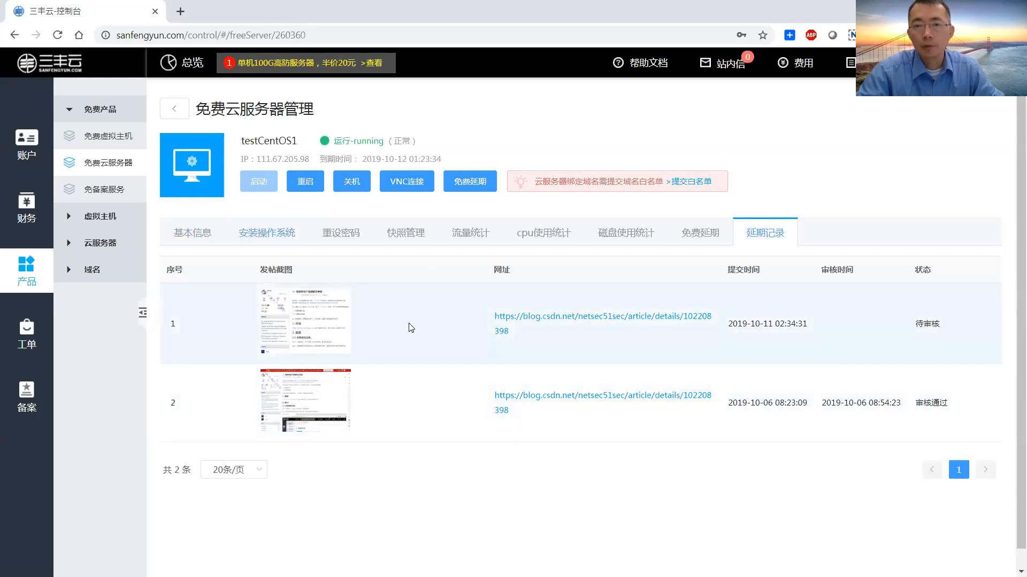
Copy the public IP 111.67.205.98 from the server's basic info.
click(275, 234)
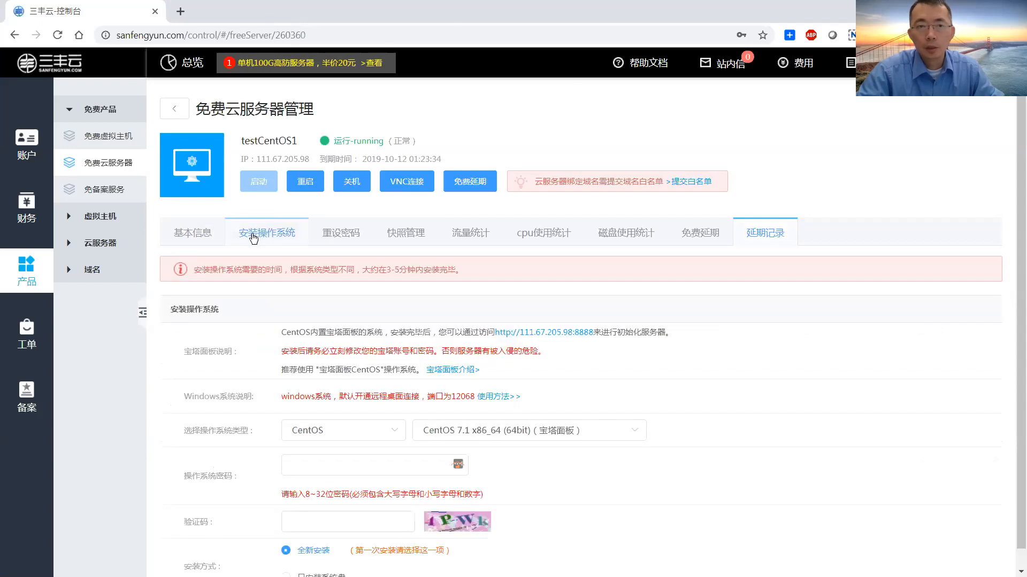
click(200, 235)
drag(301, 334, 250, 335)
drag(321, 342, 247, 336)
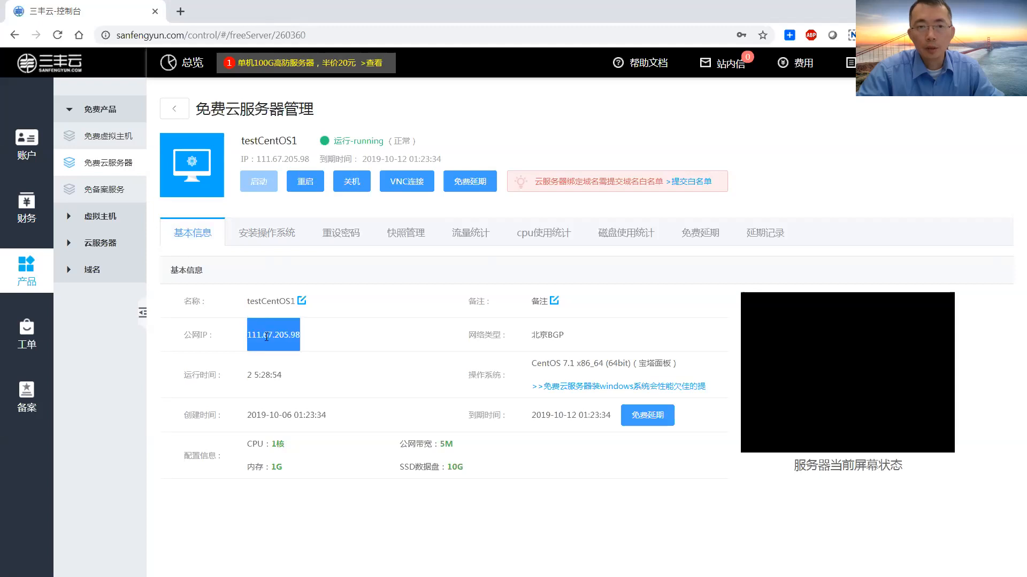
right_click(266, 336)
click(424, 347)
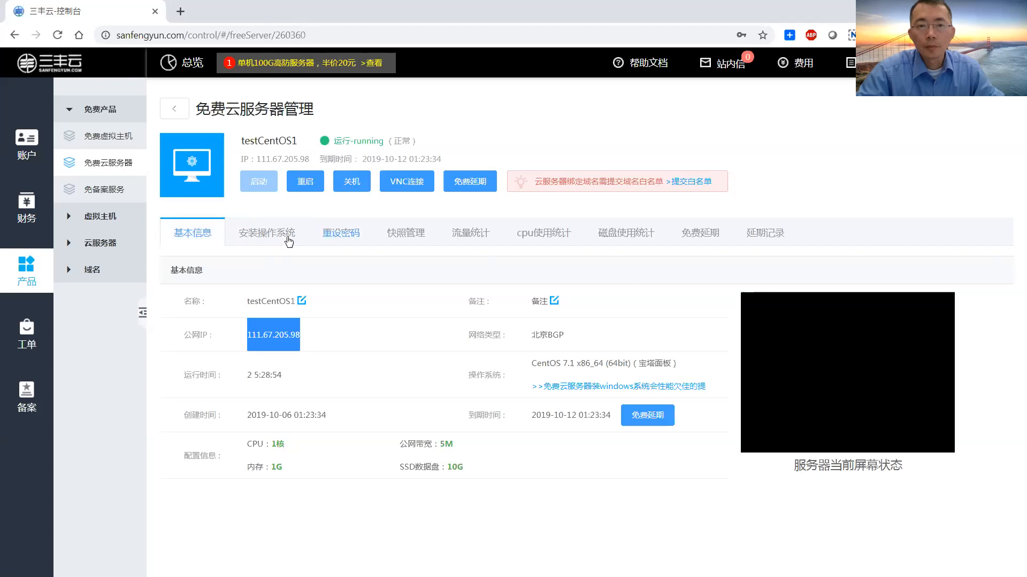
Open the panel address 111.67.205.98:8888 from the install-system section in a new tab.
click(287, 237)
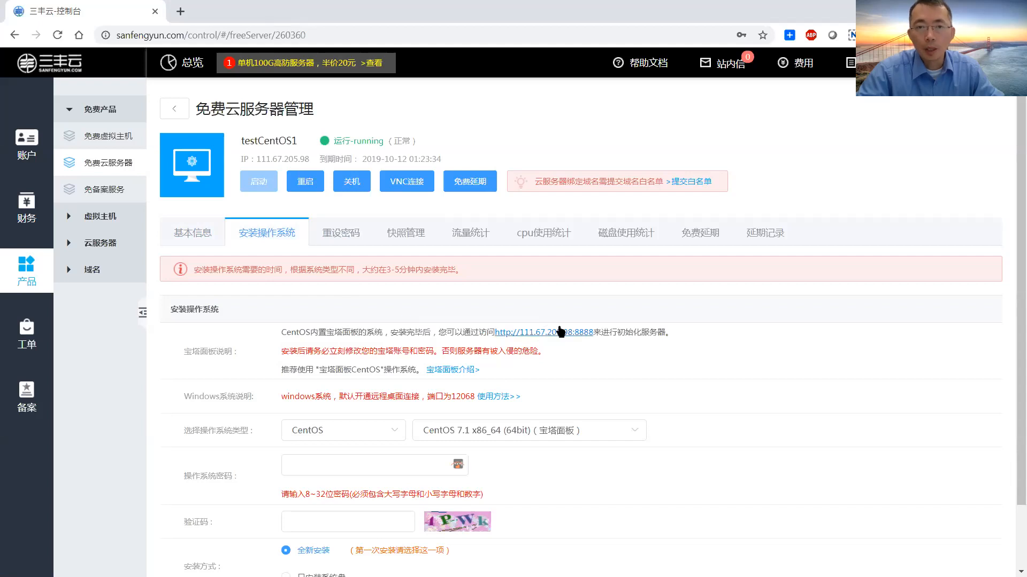
click(554, 335)
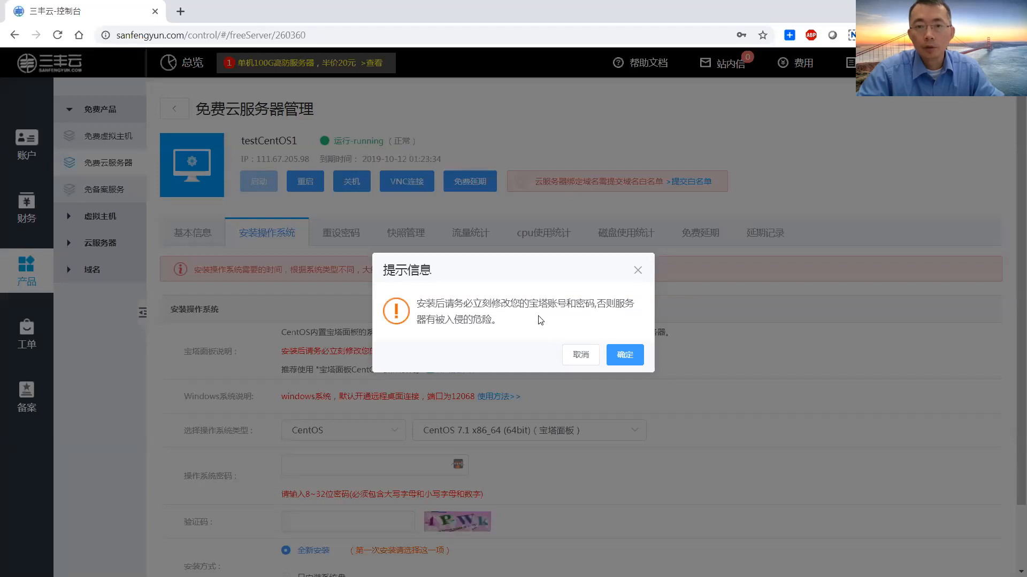
click(617, 354)
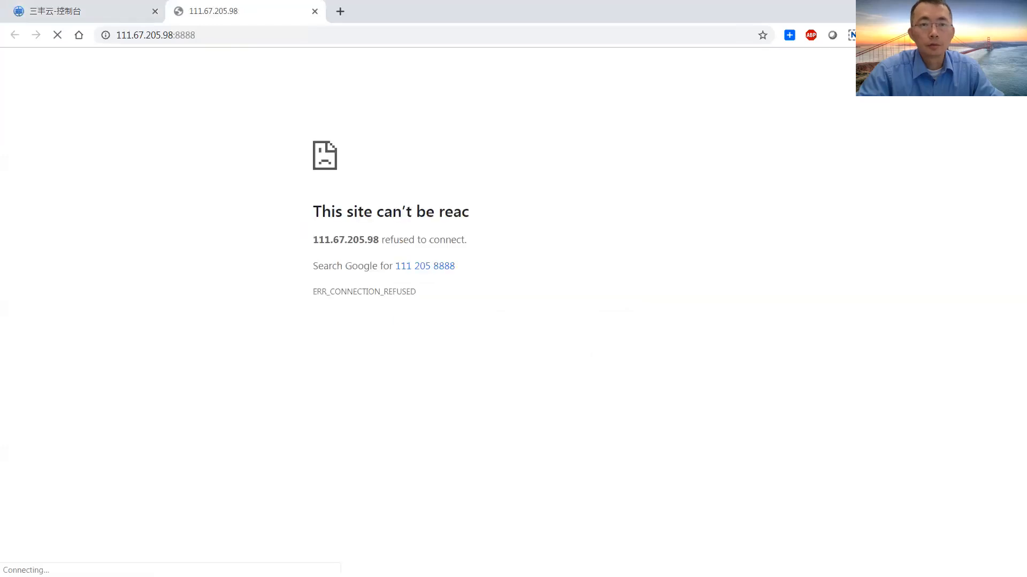
Close the failed tab and select the panel login address in the browser.
click(315, 11)
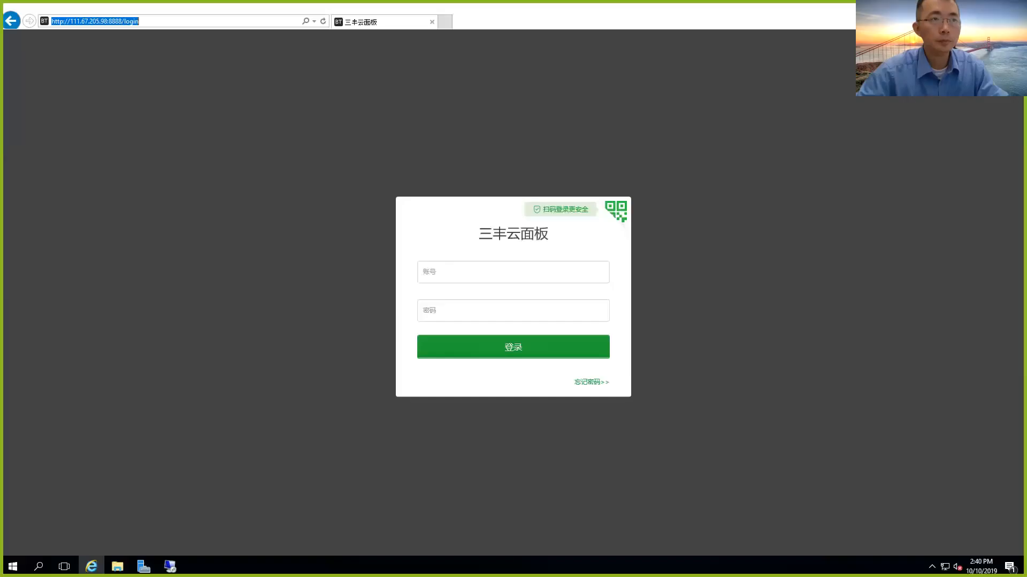
click(224, 111)
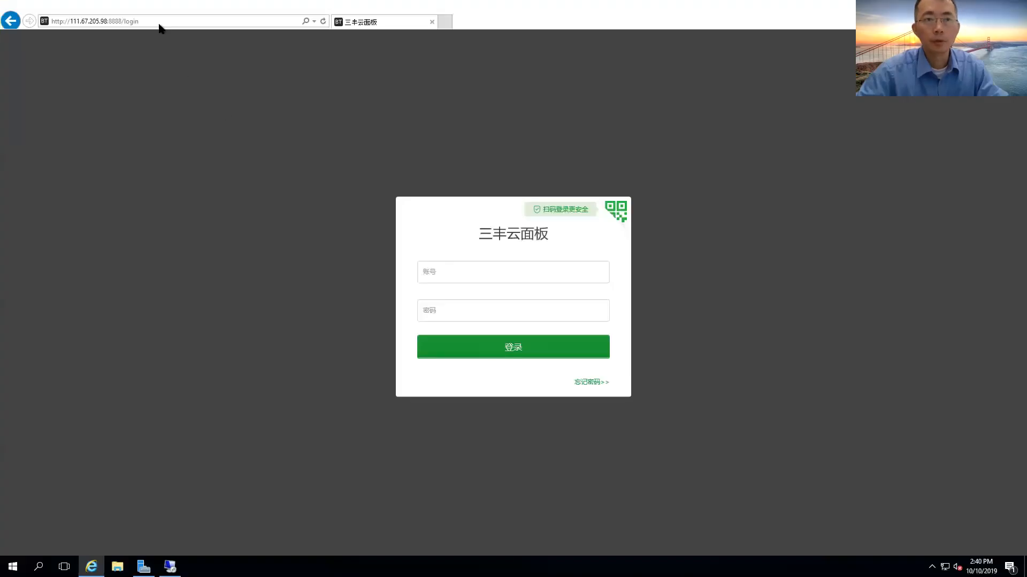
click(159, 20)
click(160, 21)
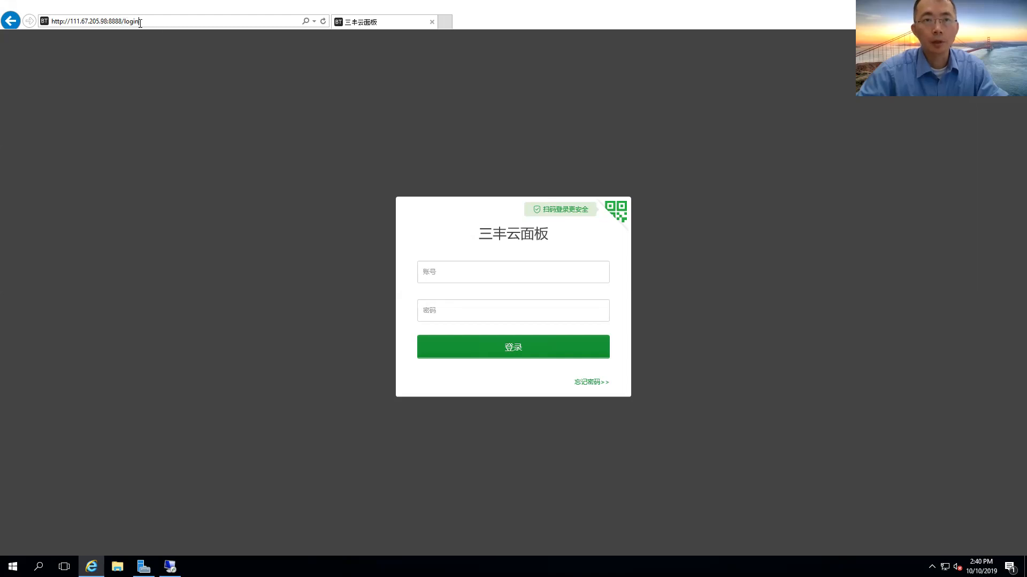
Log in to 三丰云面板 with the panel username and password.
click(496, 267)
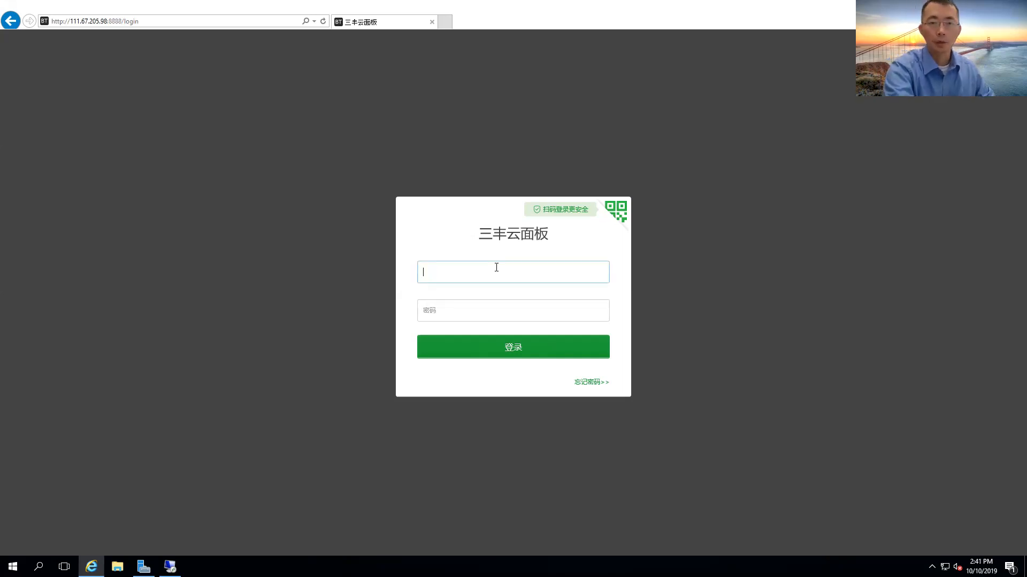
text(john)
key(Tab)
text(•••••••)
key(Return)
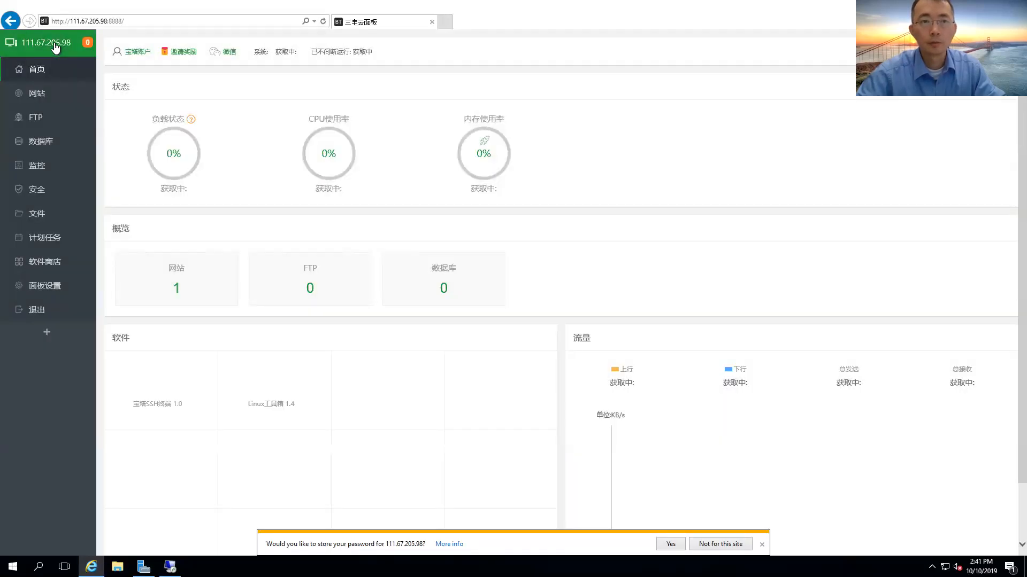
click(88, 42)
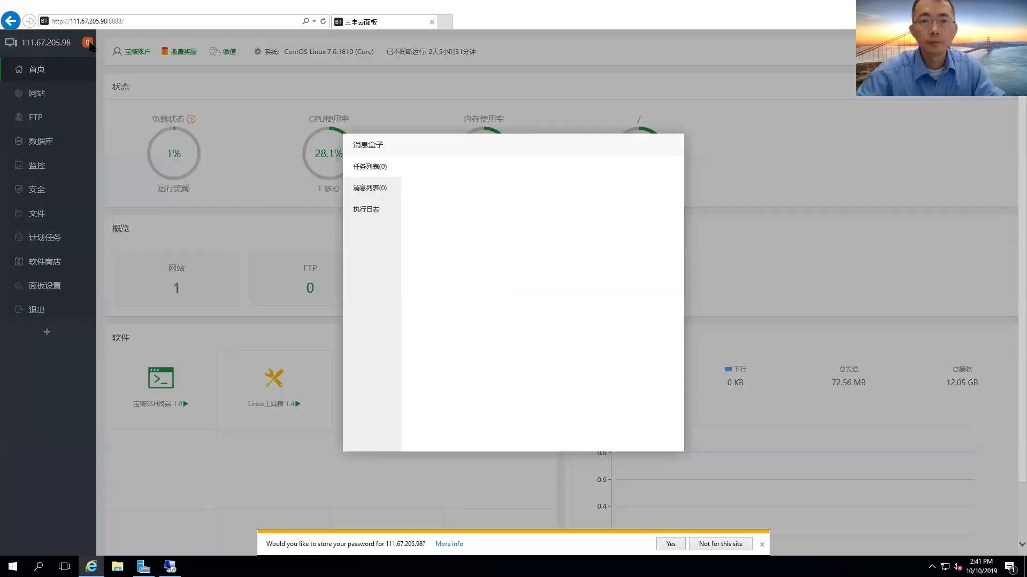
click(374, 197)
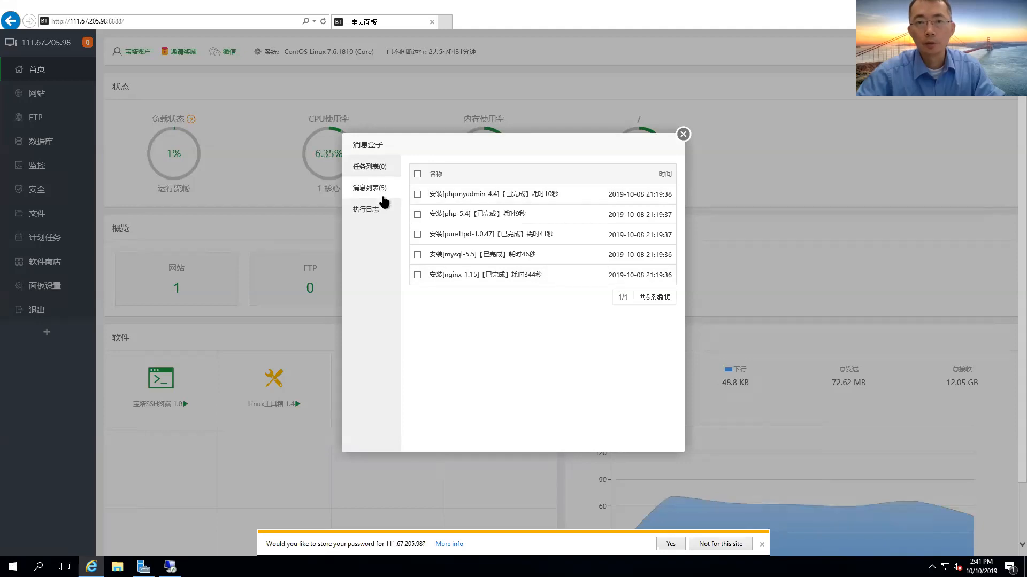
click(380, 209)
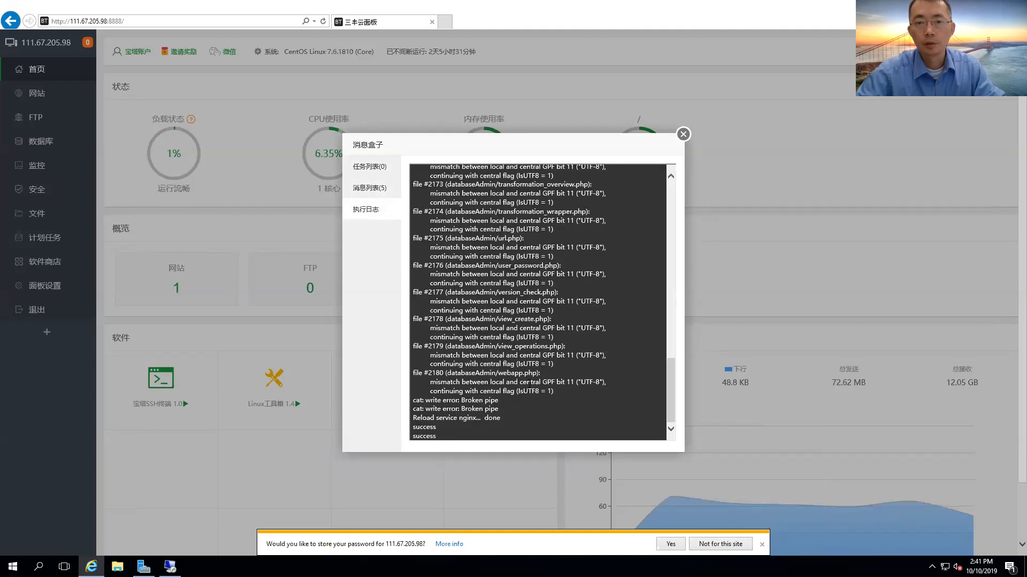
scroll(528, 383, up, 10)
scroll(529, 386, up, 5)
scroll(528, 382, down, 20)
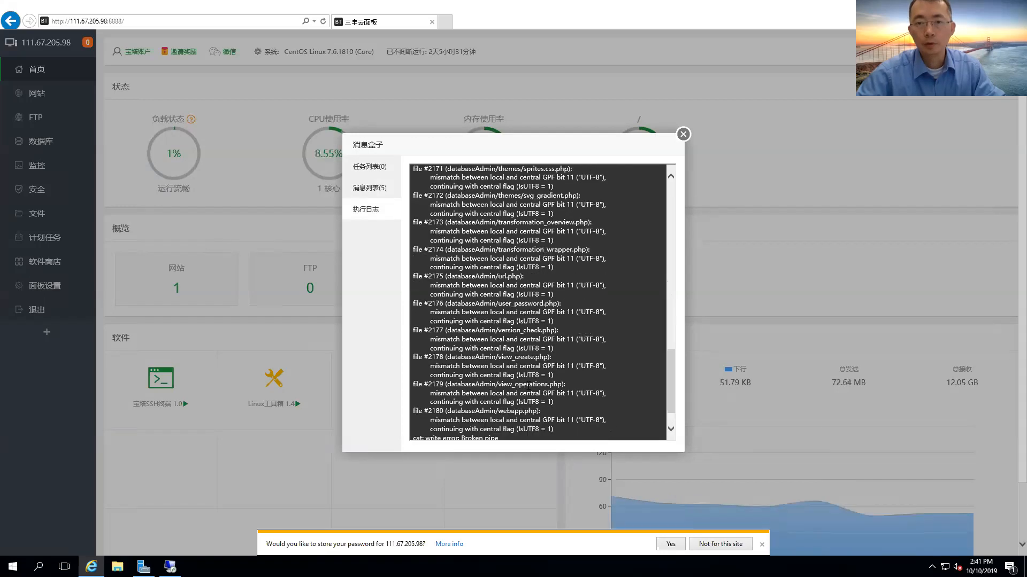
click(683, 137)
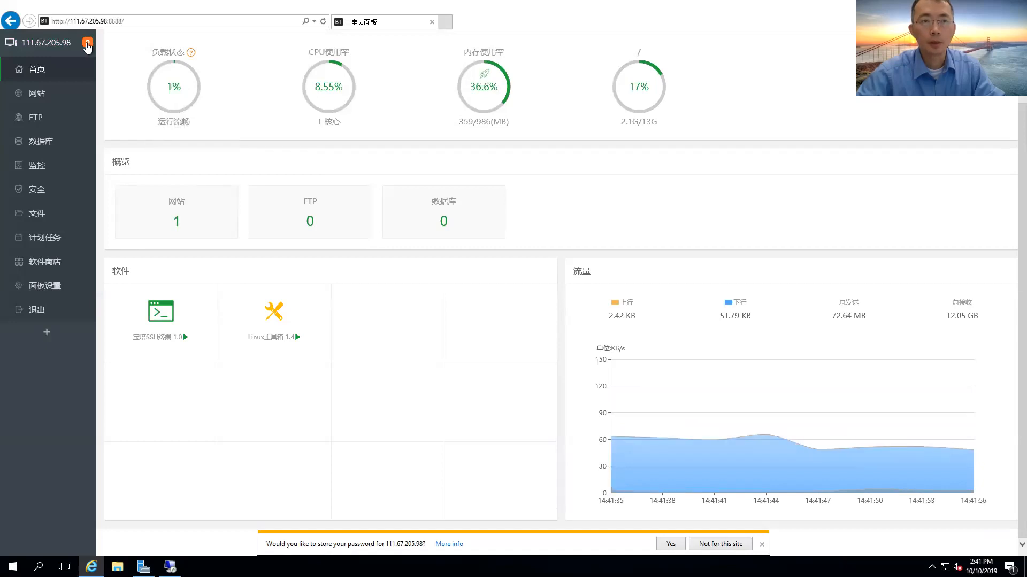
Delete site 111.67.205.98 with its FTP, database and root directory, answering 7 to the check.
click(81, 94)
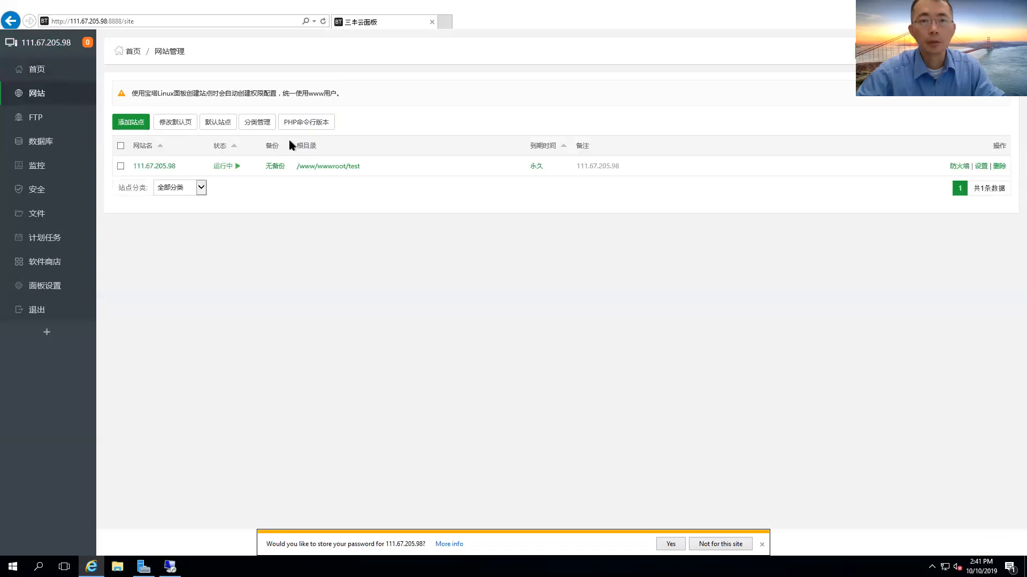
click(121, 167)
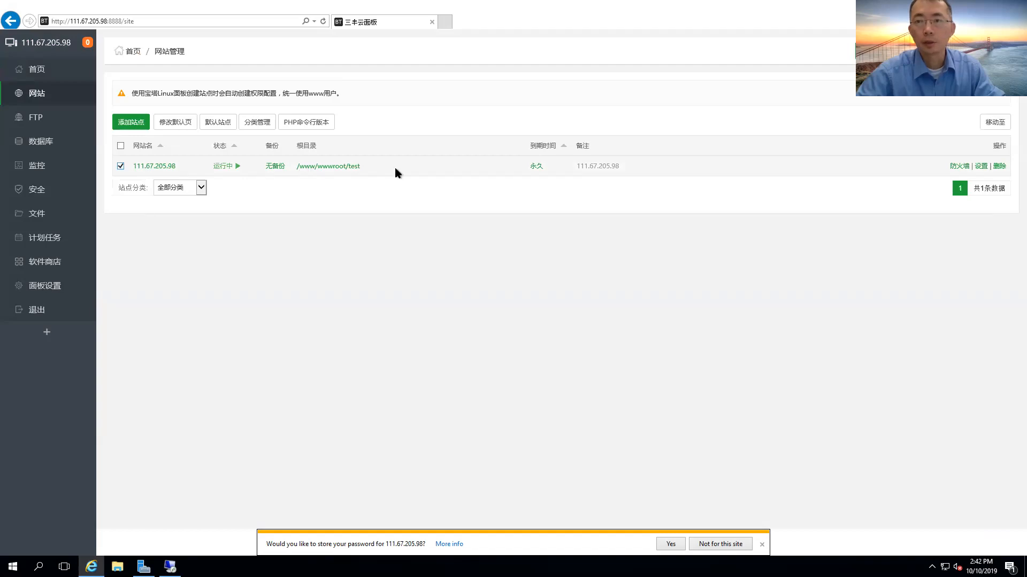
click(1004, 166)
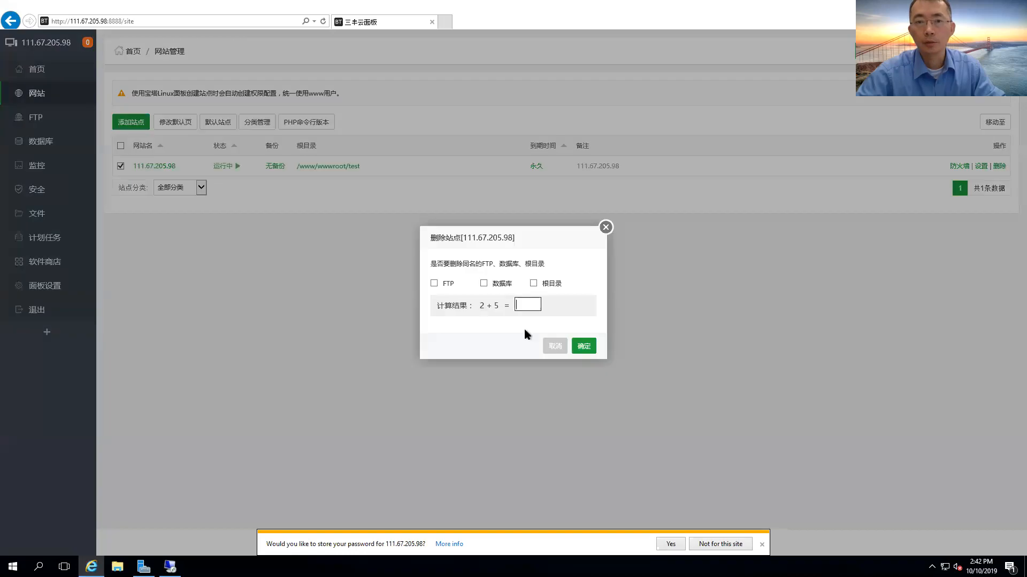
text(7)
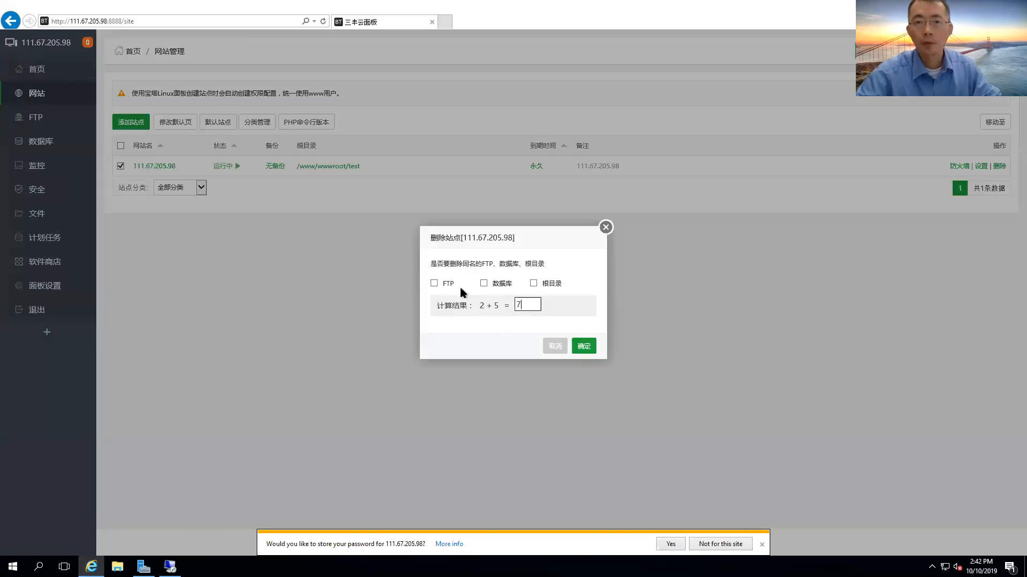
click(450, 285)
click(434, 282)
click(534, 283)
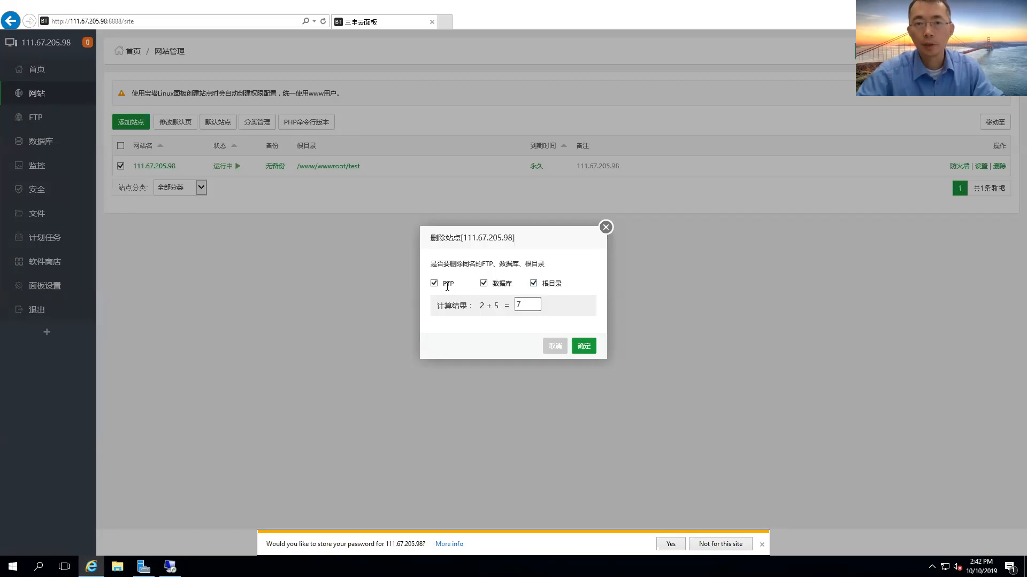
click(584, 347)
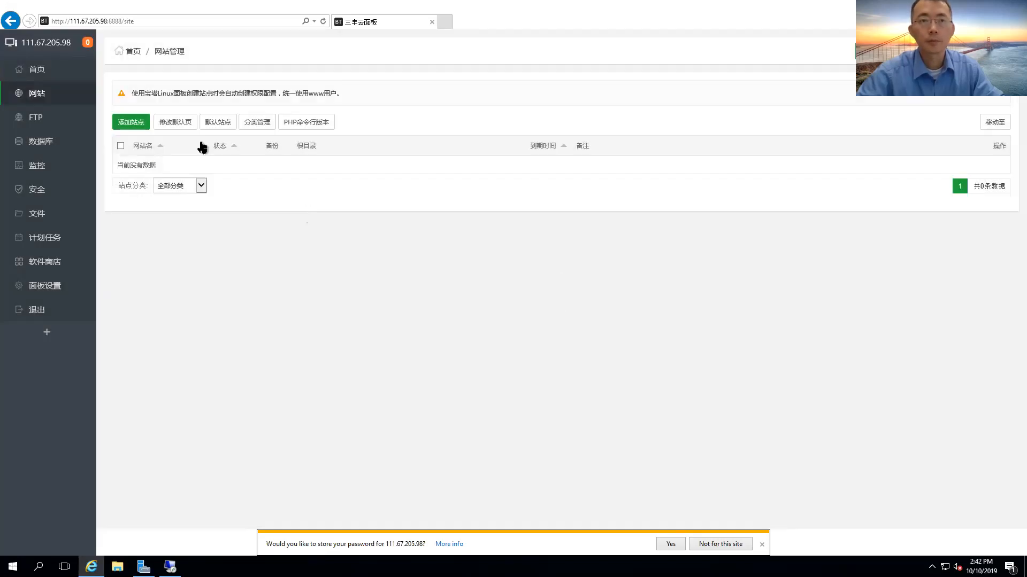
click(44, 120)
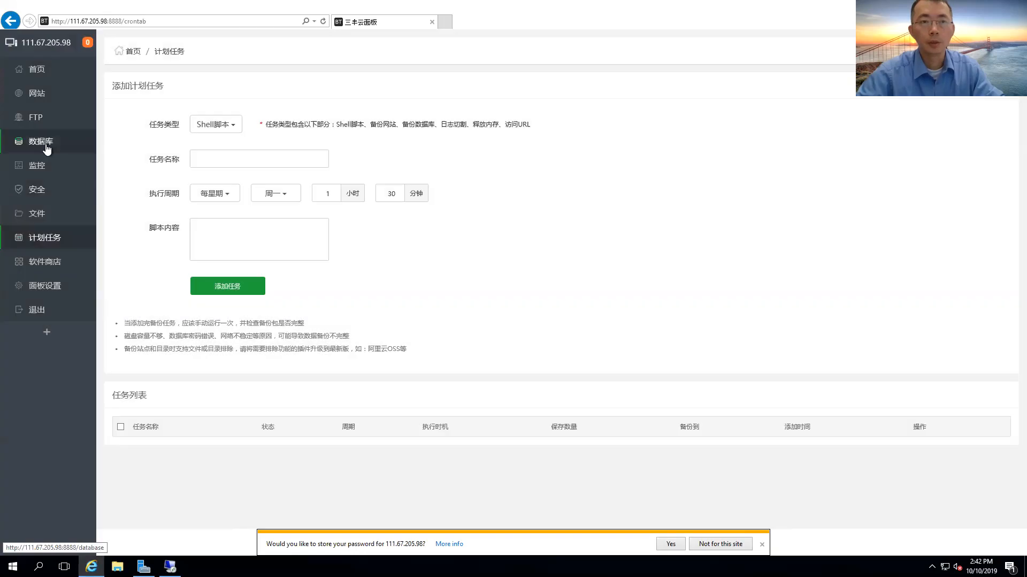
Check the database and security pages, noting panel port 8888, then return to 网站.
click(47, 148)
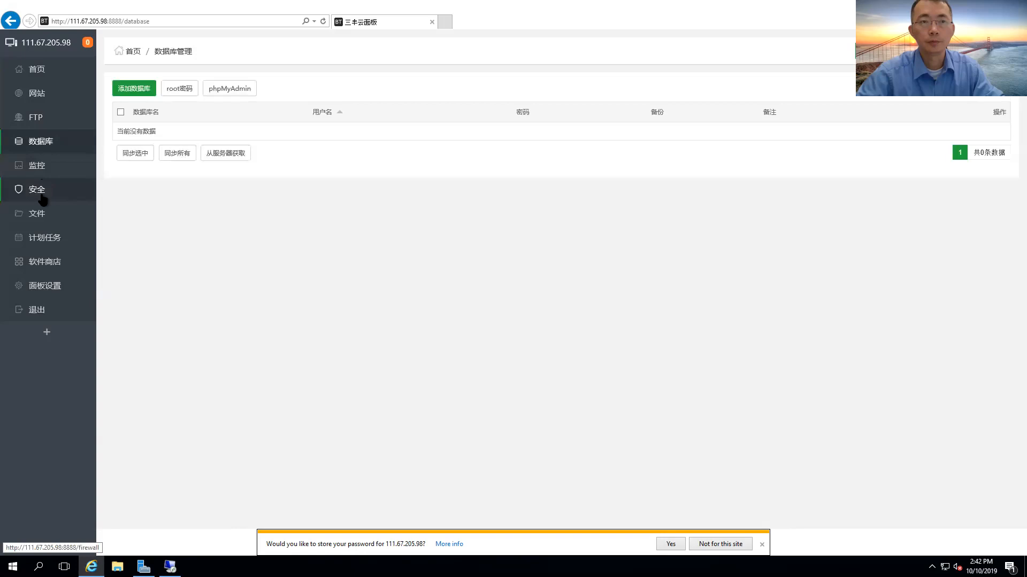
click(42, 199)
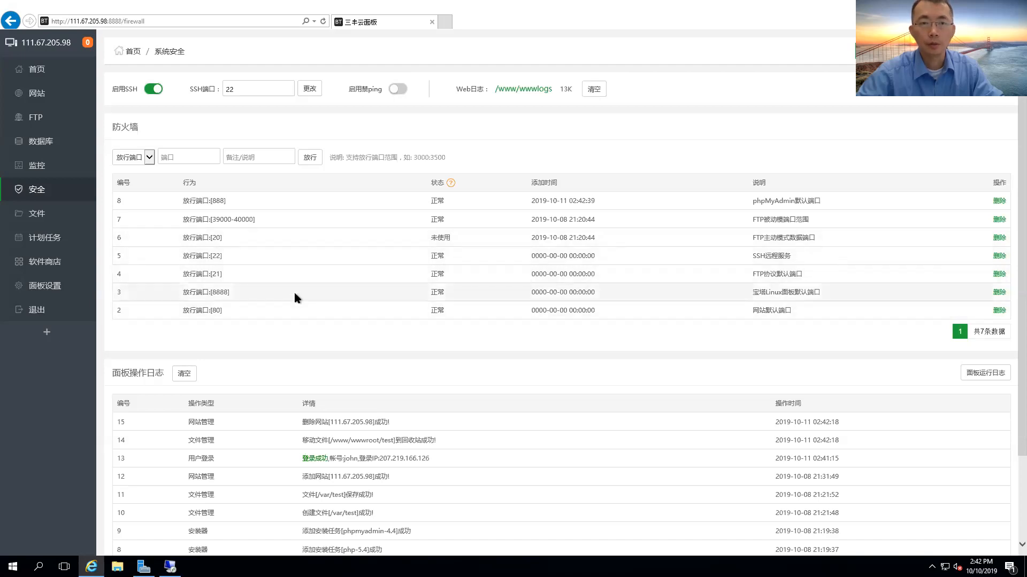
drag(237, 295, 213, 295)
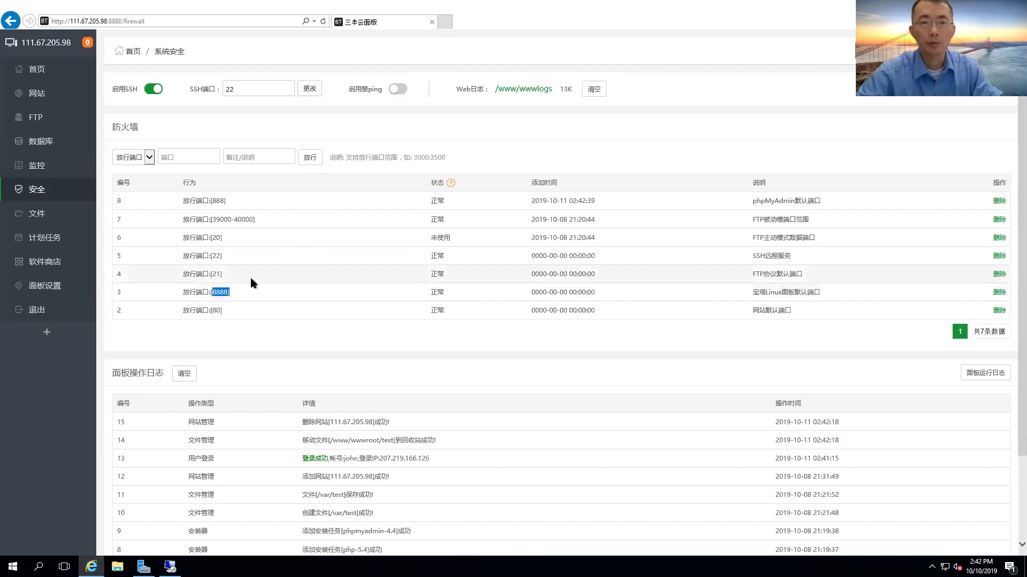
click(230, 309)
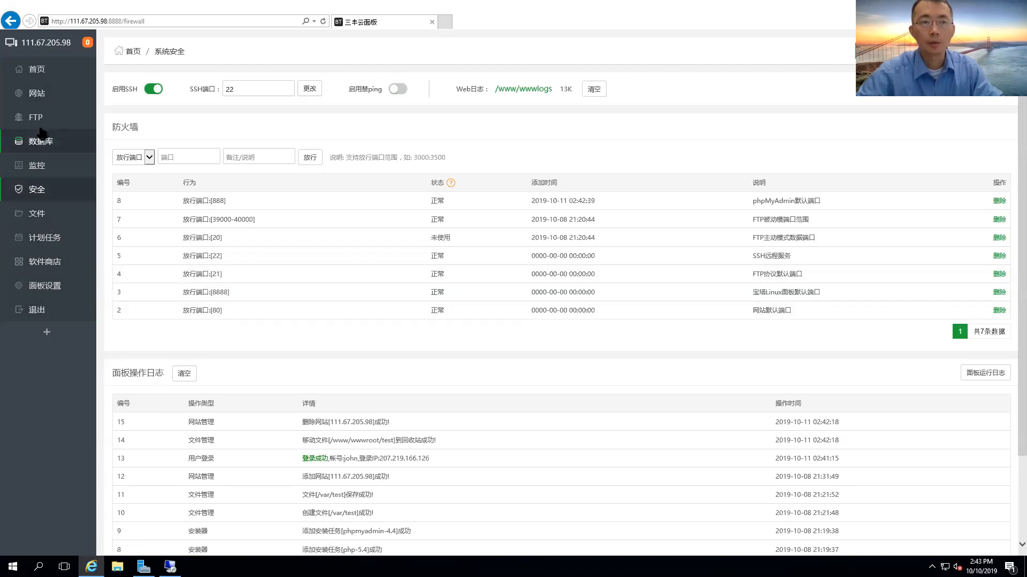
click(38, 99)
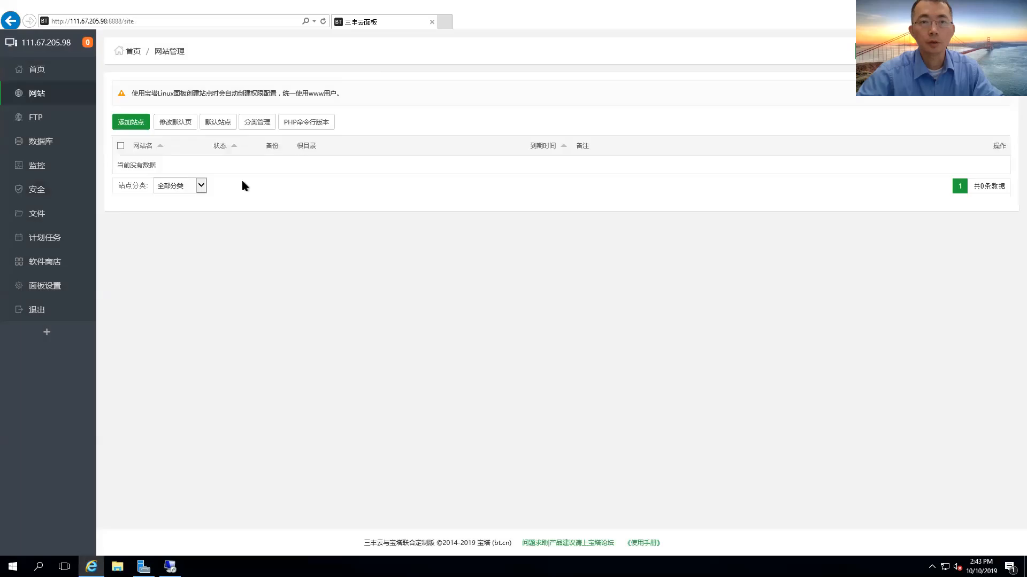
Add a site with pasted domain 111.67.205.98, auto-filling root /www/wwwroot/111.67.205.98.
click(131, 126)
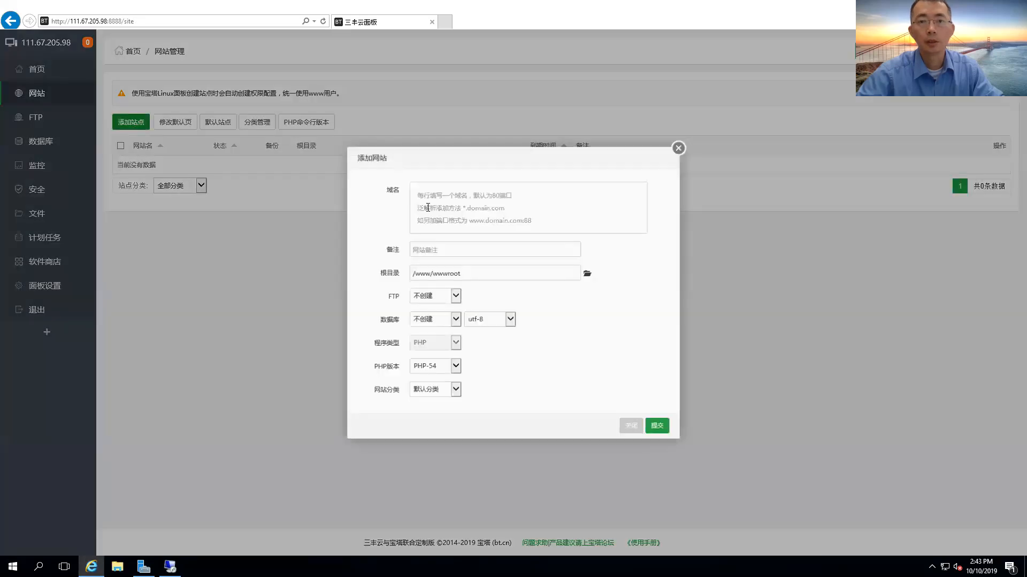
click(503, 198)
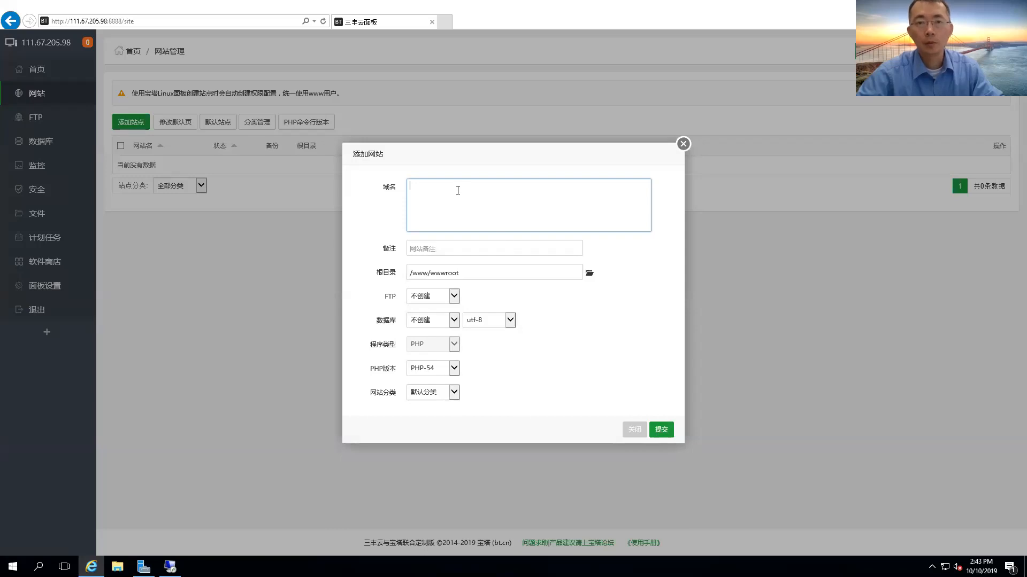
text(111.67.205.98)
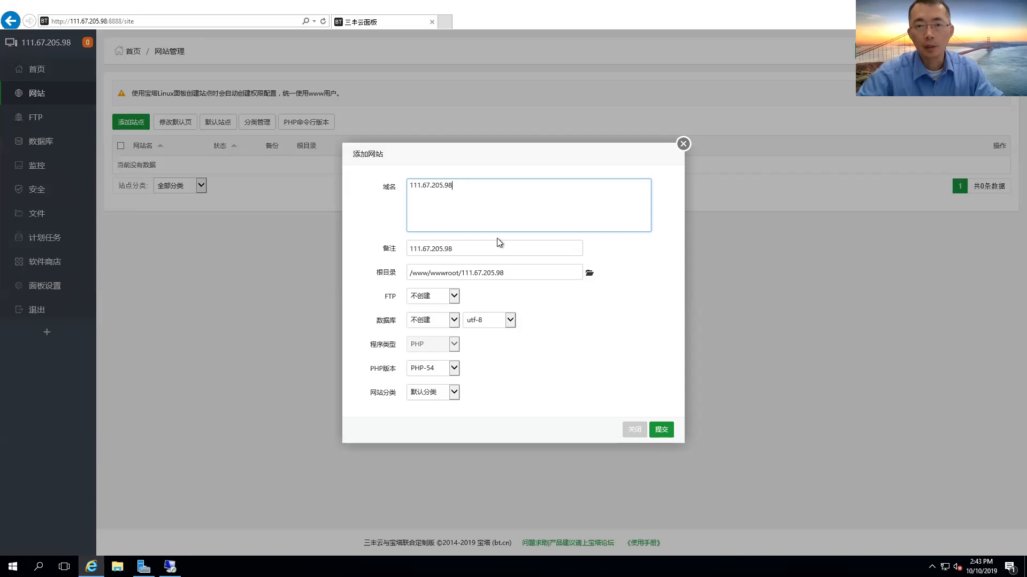
click(512, 274)
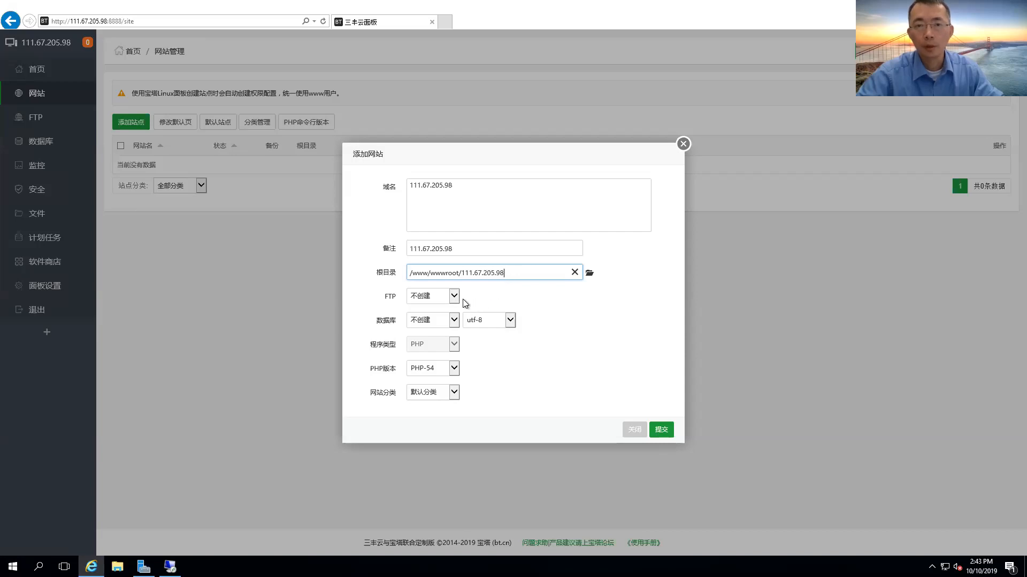
Submit the new site, inspect its root folder's index.html and 404.html, then return to the list.
click(659, 430)
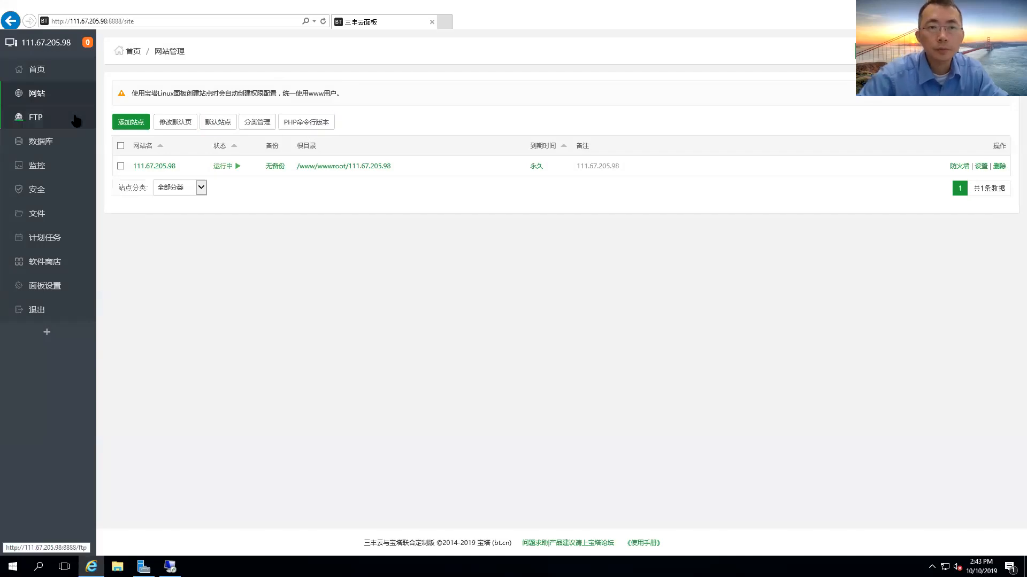
click(367, 167)
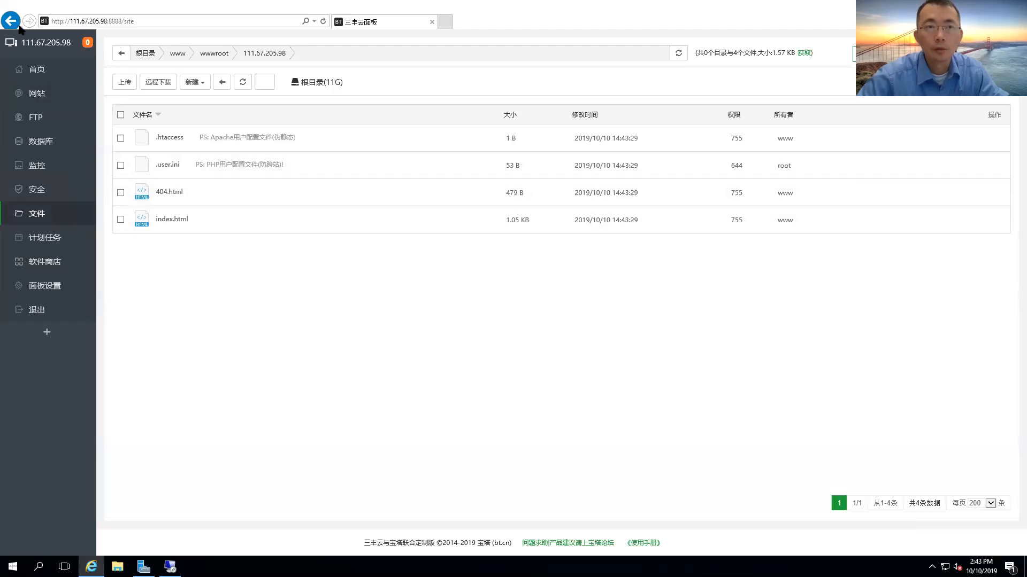
click(39, 95)
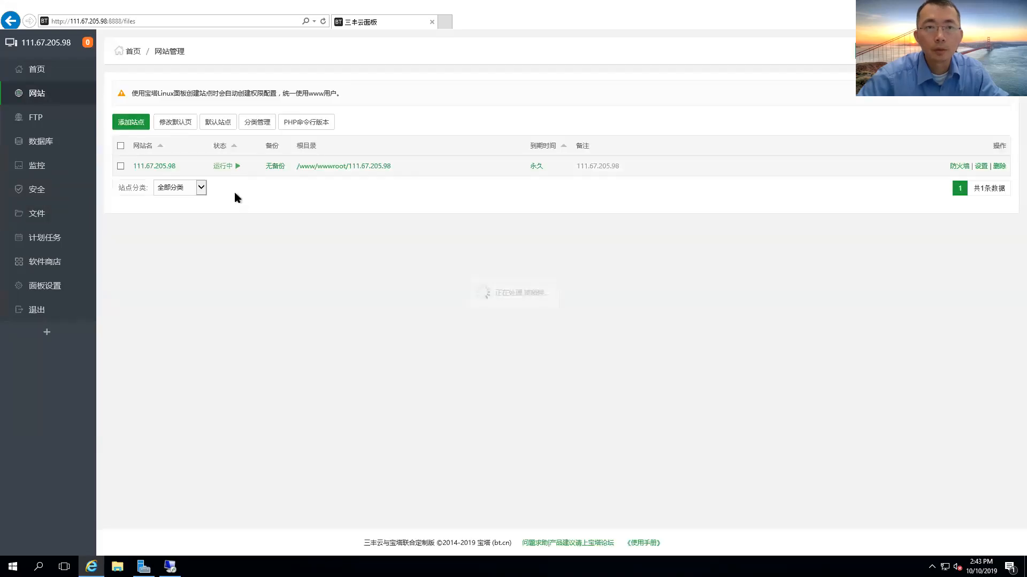
click(160, 165)
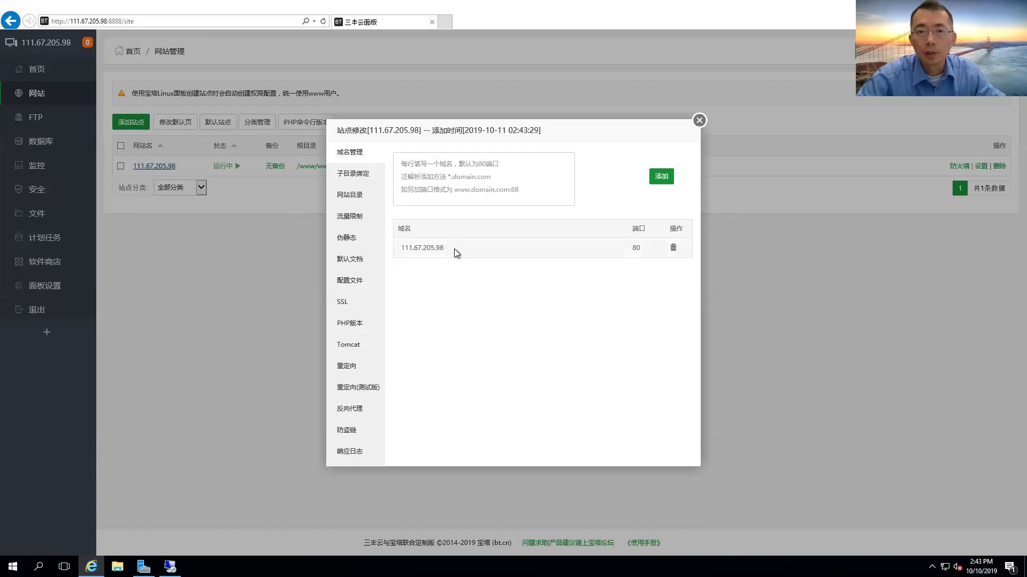
drag(448, 252, 373, 194)
click(359, 177)
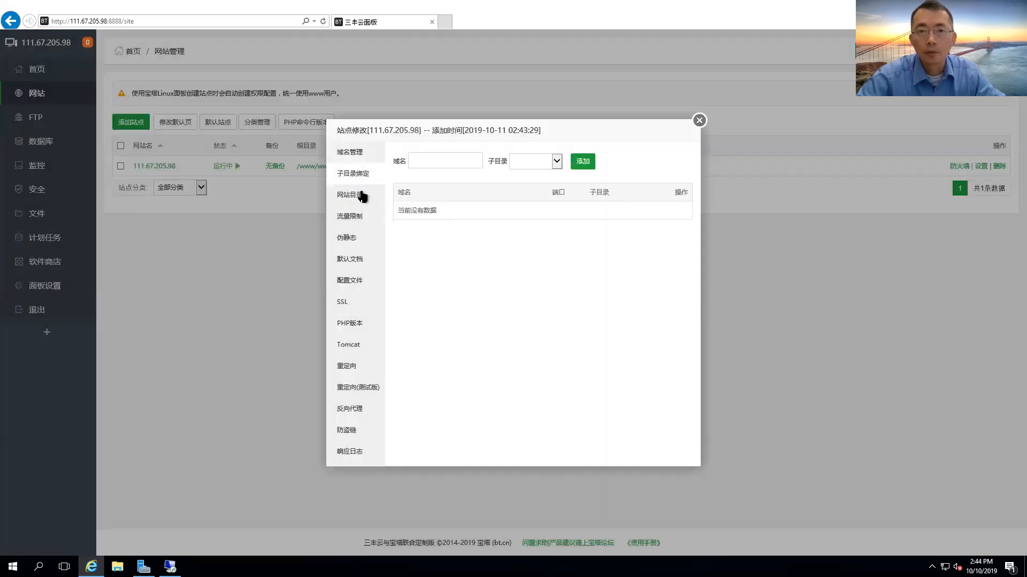
click(355, 202)
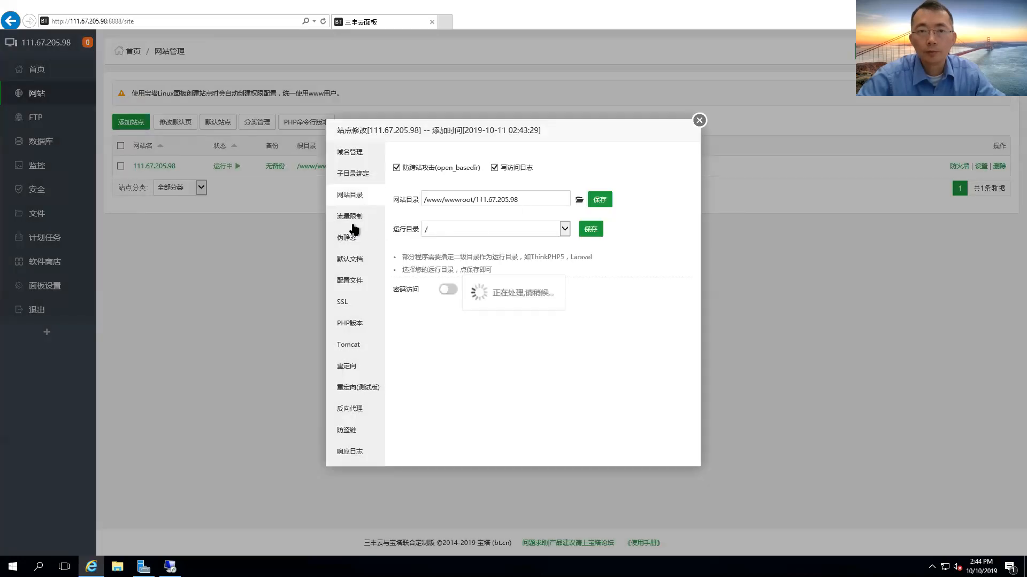
click(359, 265)
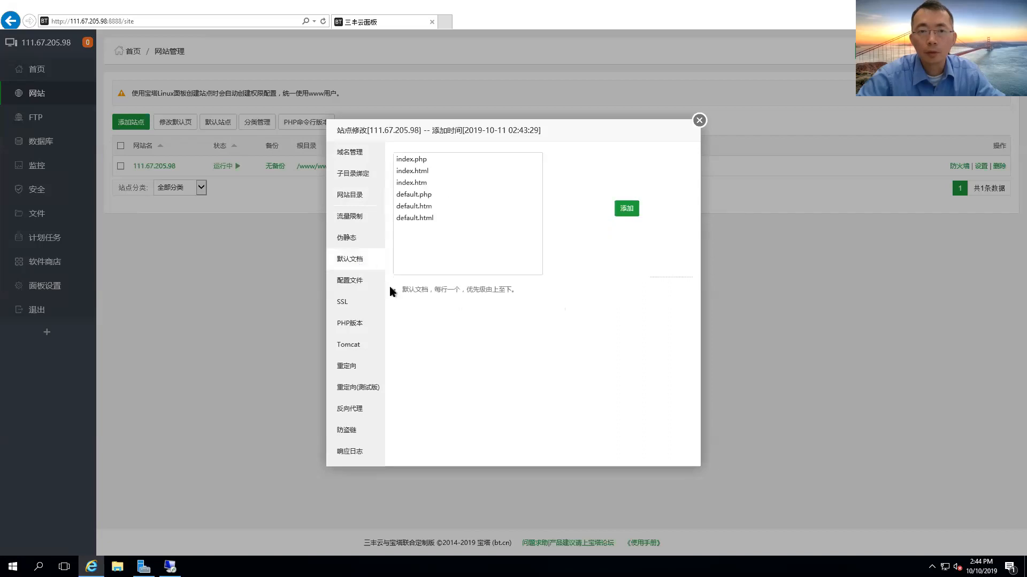
click(361, 283)
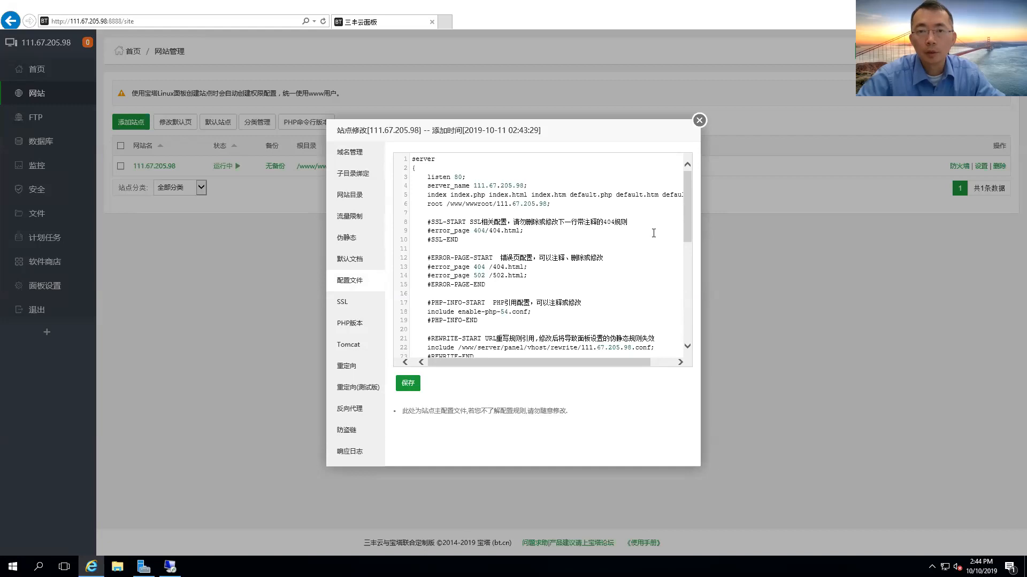
mouse_move(684, 198)
mouse_down()
mouse_move(685, 270)
mouse_move(685, 182)
mouse_up()
drag(528, 185, 474, 185)
click(526, 186)
drag(525, 186, 473, 186)
key(ctrl+c)
scroll(501, 260, down, 9)
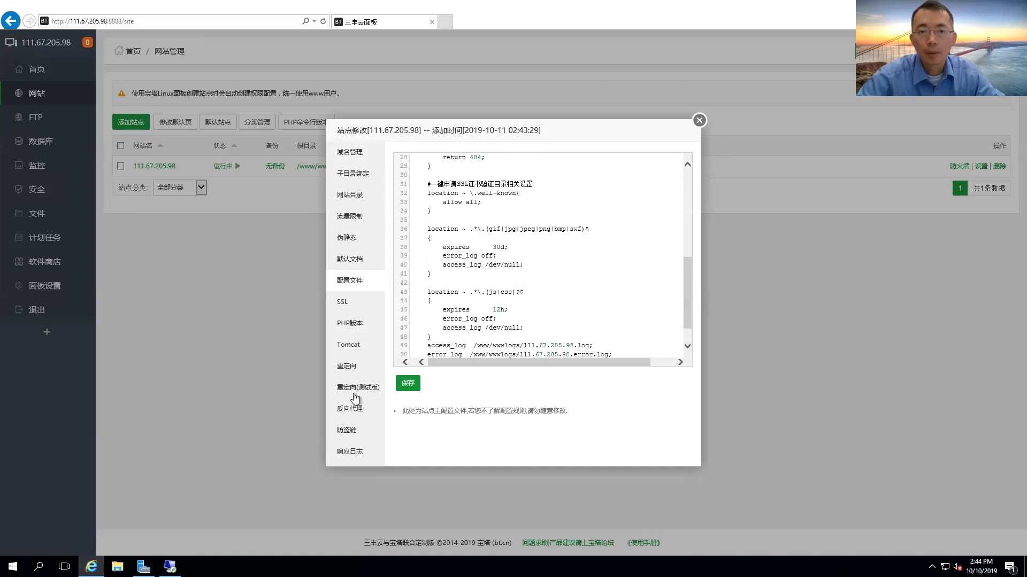
click(369, 326)
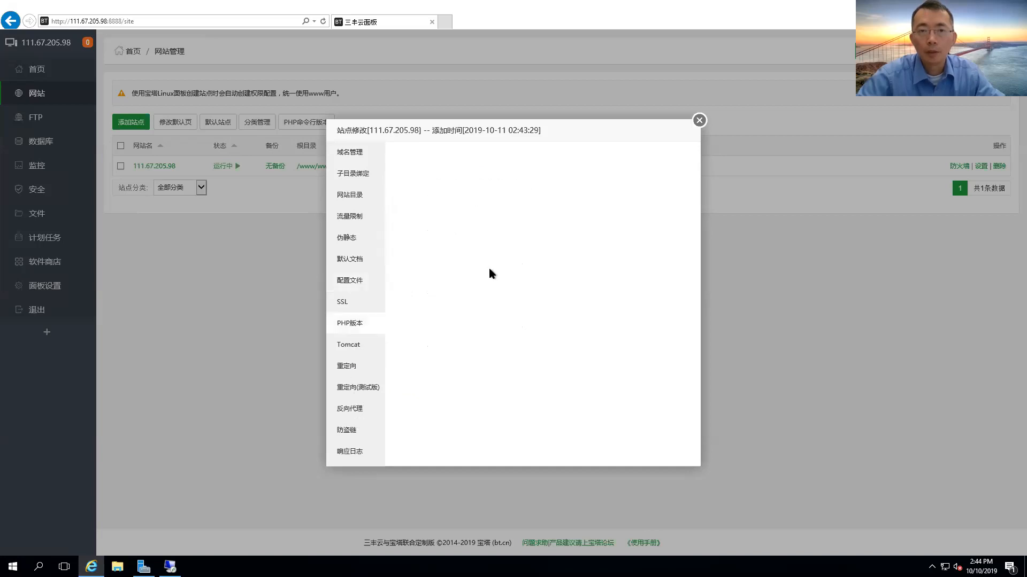
click(471, 160)
click(524, 193)
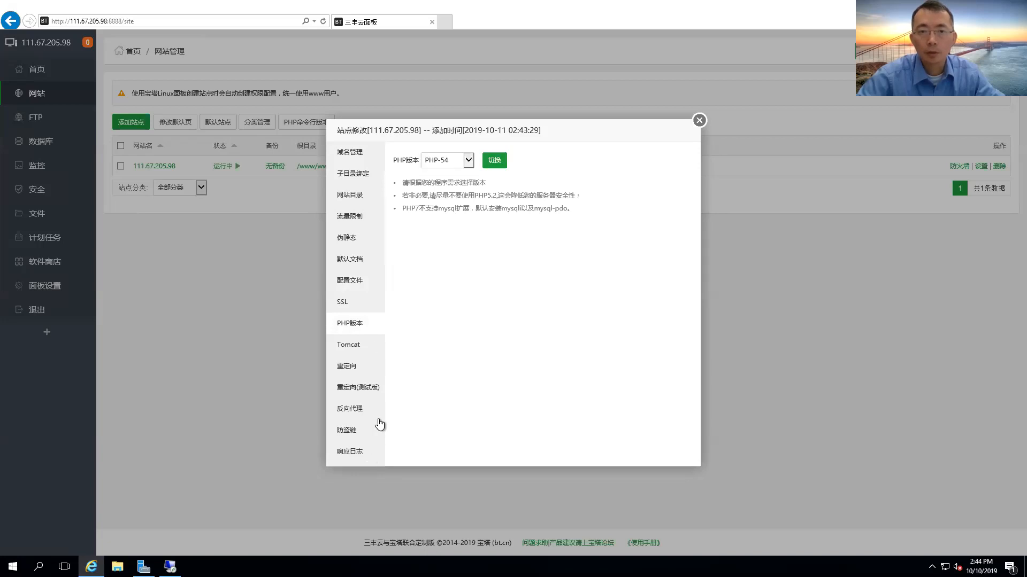
click(359, 155)
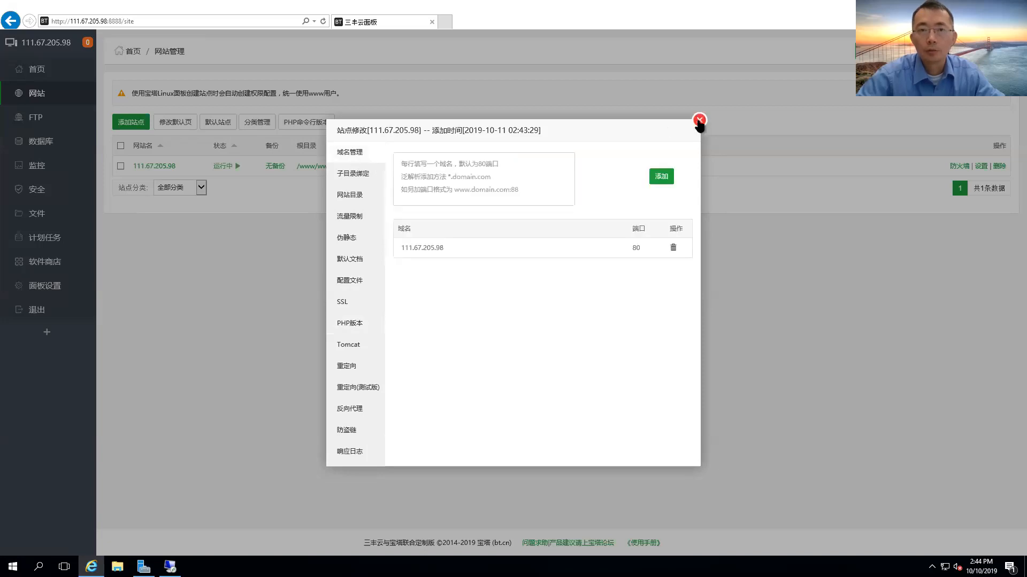
click(699, 121)
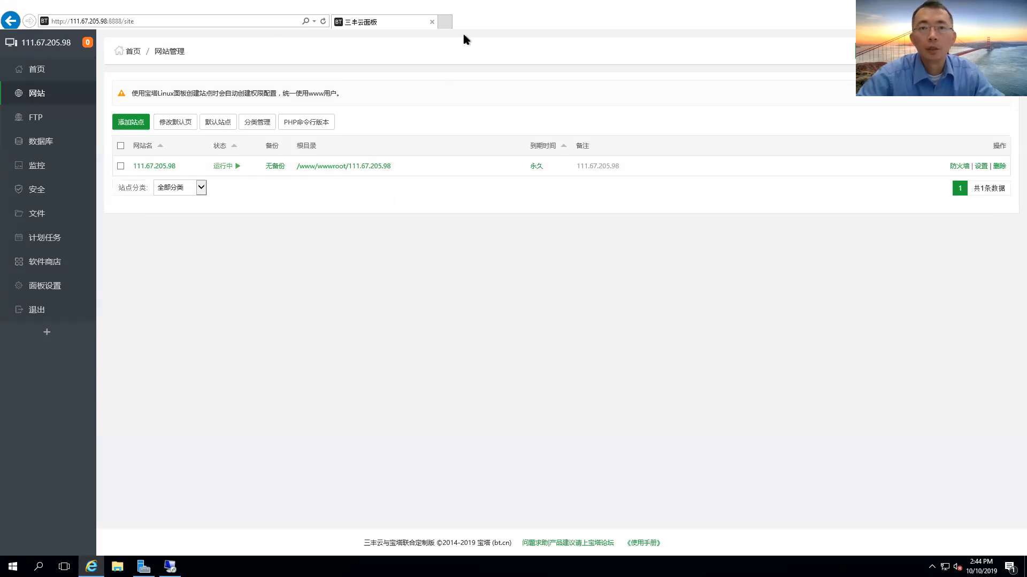
click(445, 21)
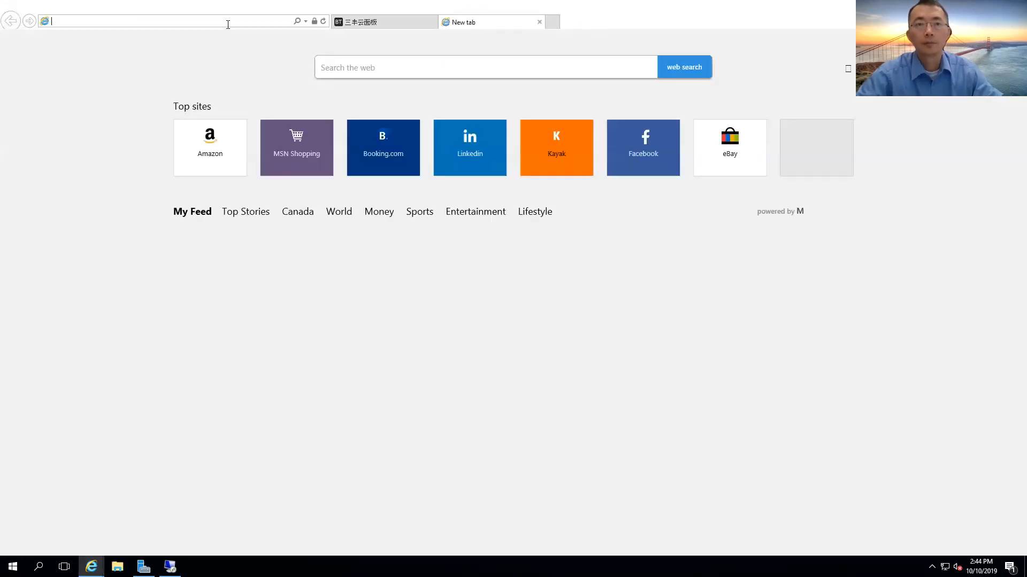
text(111.67.205.98)
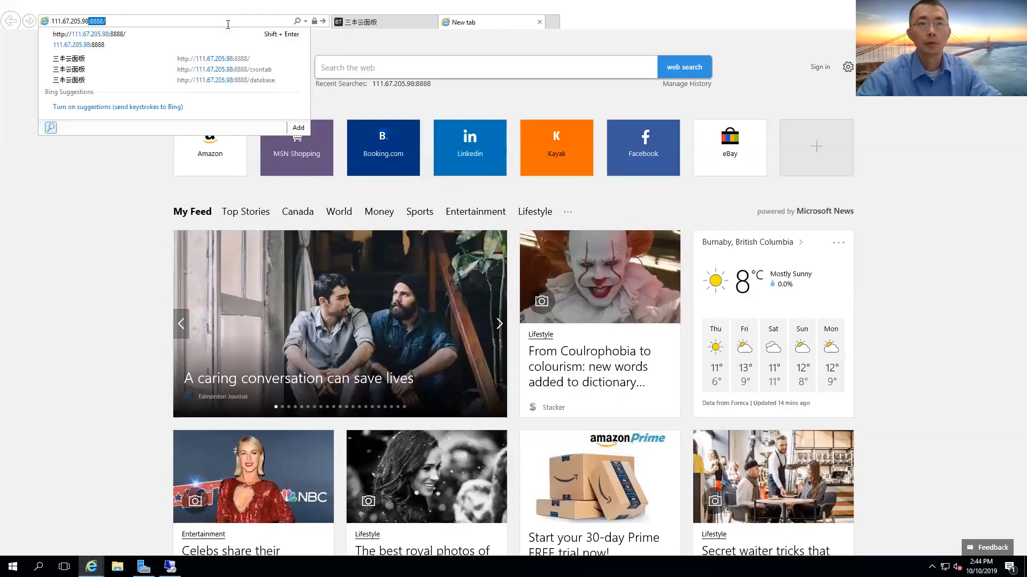
key(Delete)
key(Return)
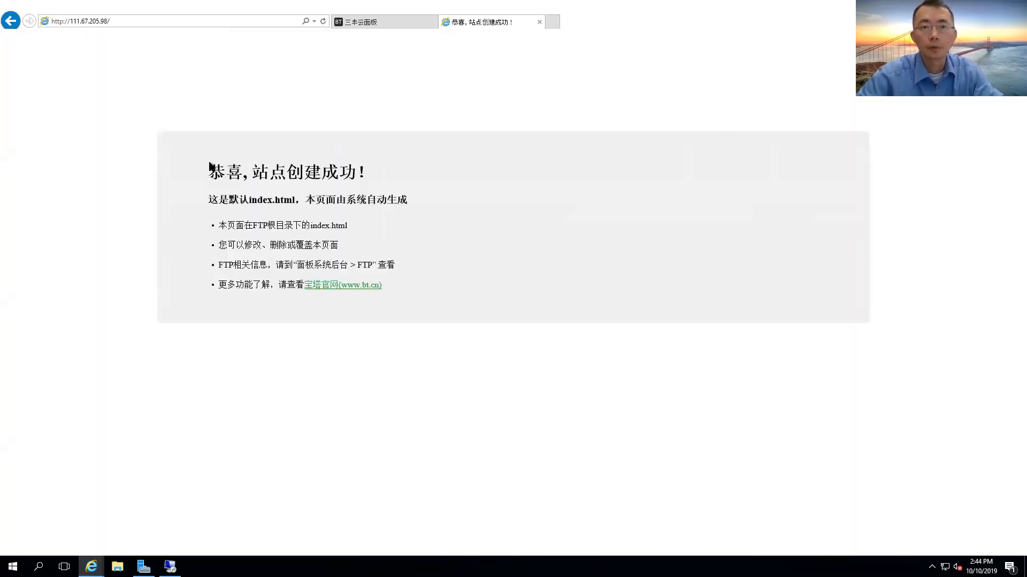
drag(208, 170, 368, 174)
drag(228, 200, 348, 201)
click(350, 232)
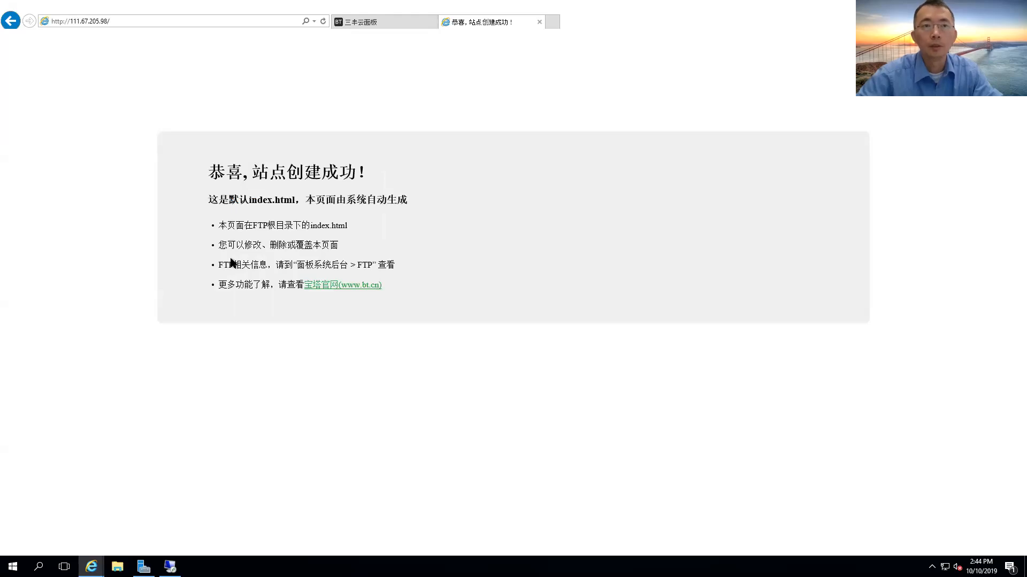
click(539, 22)
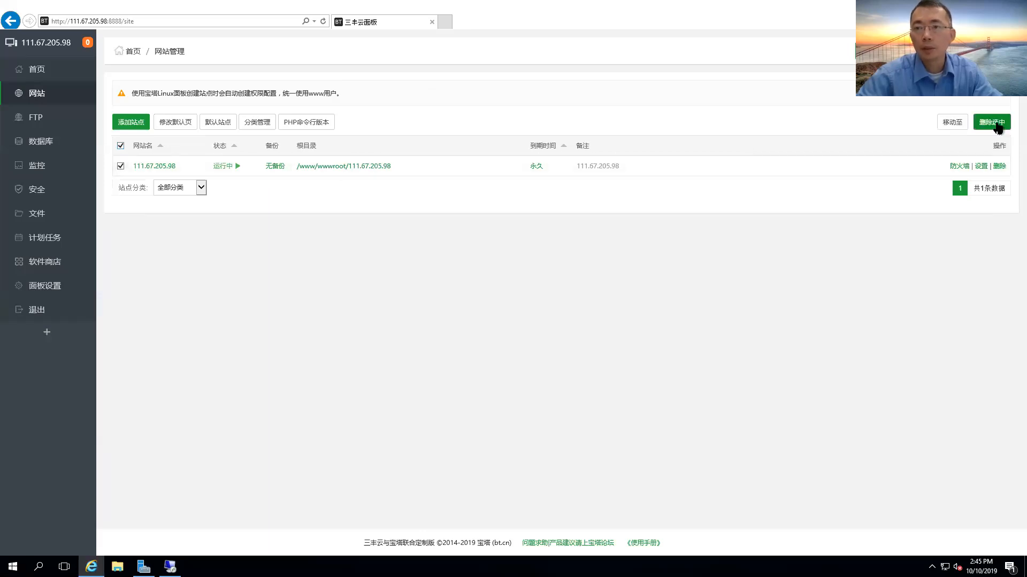
Delete the checked site 111.67.205.98, answering 13 to the 4 + 9 check.
click(998, 124)
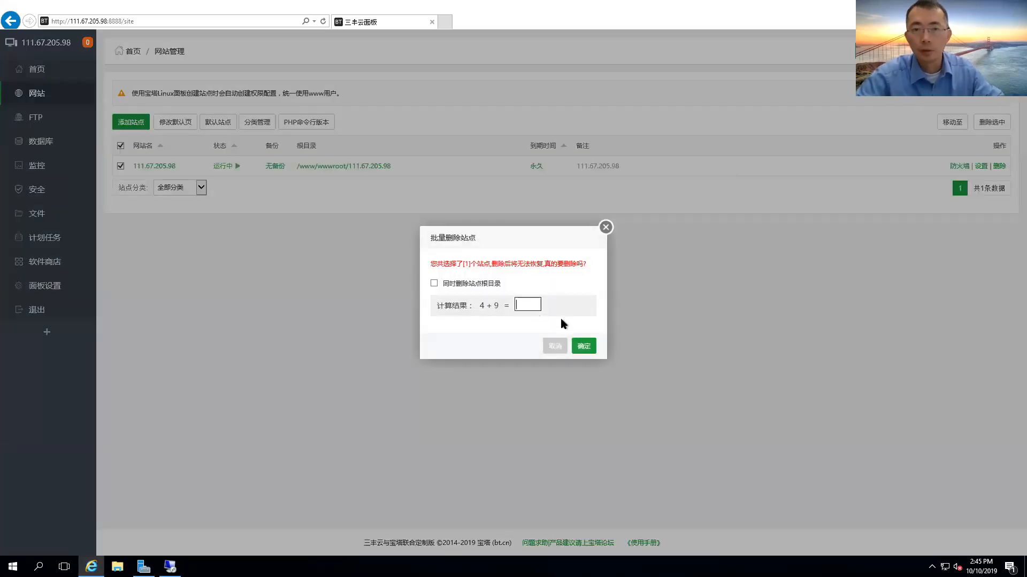
text(13)
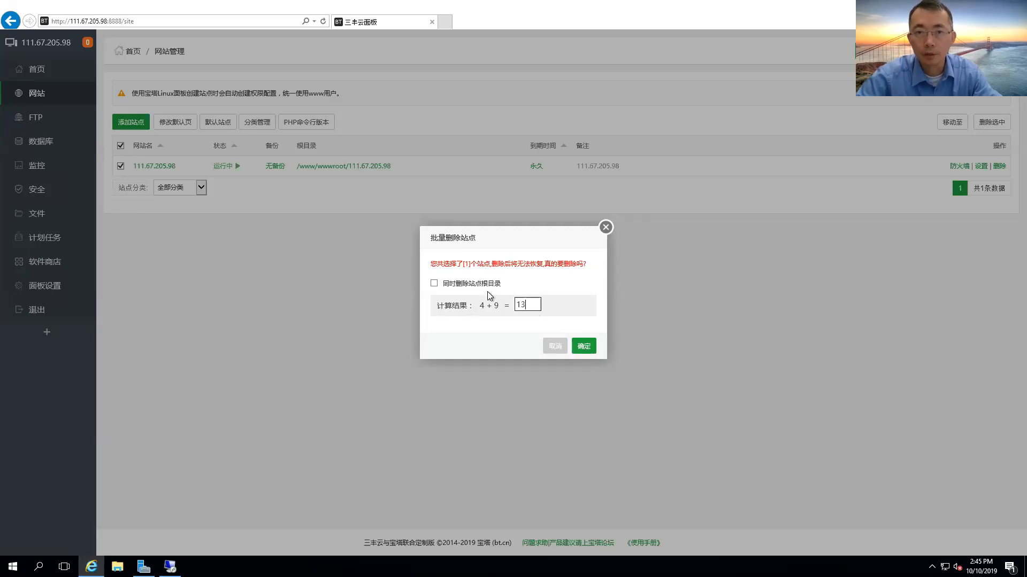
click(585, 347)
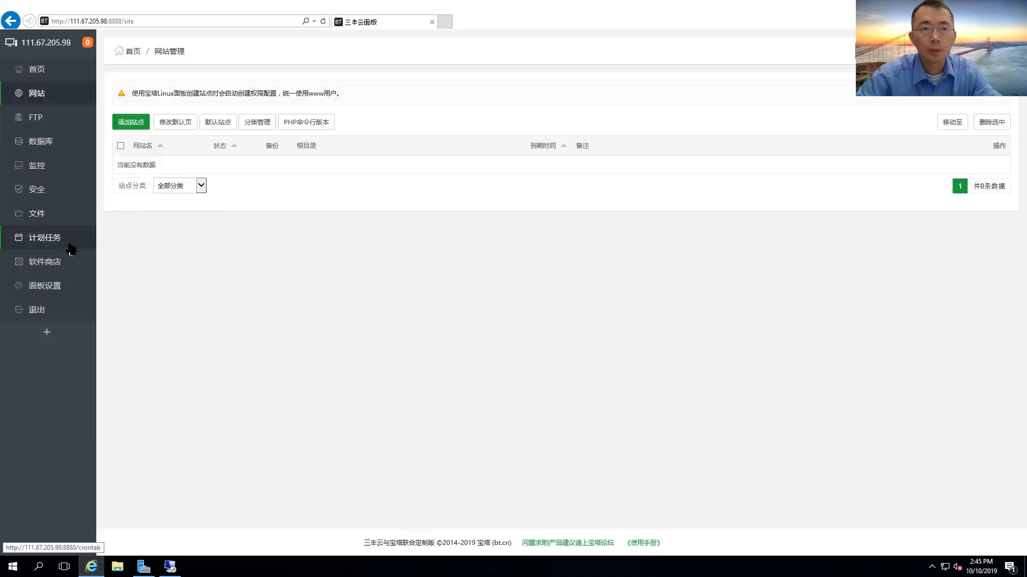
In the software store, filter to one-click deployments and start deploying WordPress.
click(66, 269)
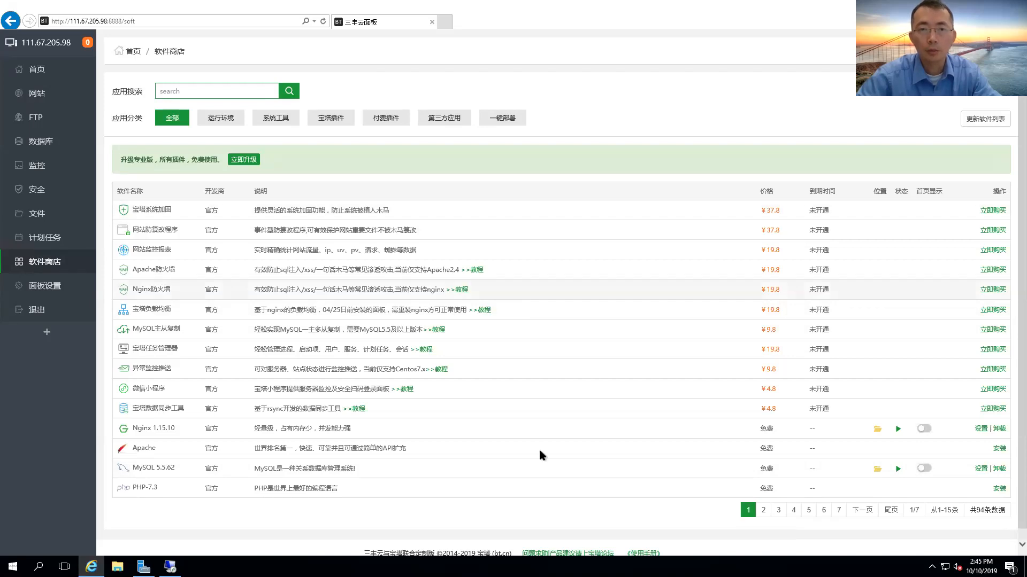
click(501, 120)
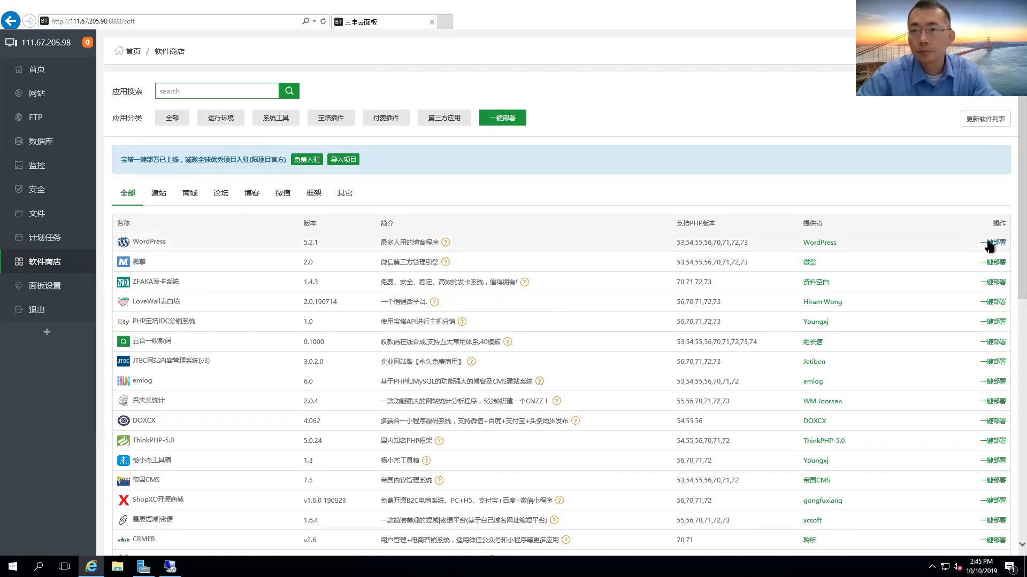
click(992, 243)
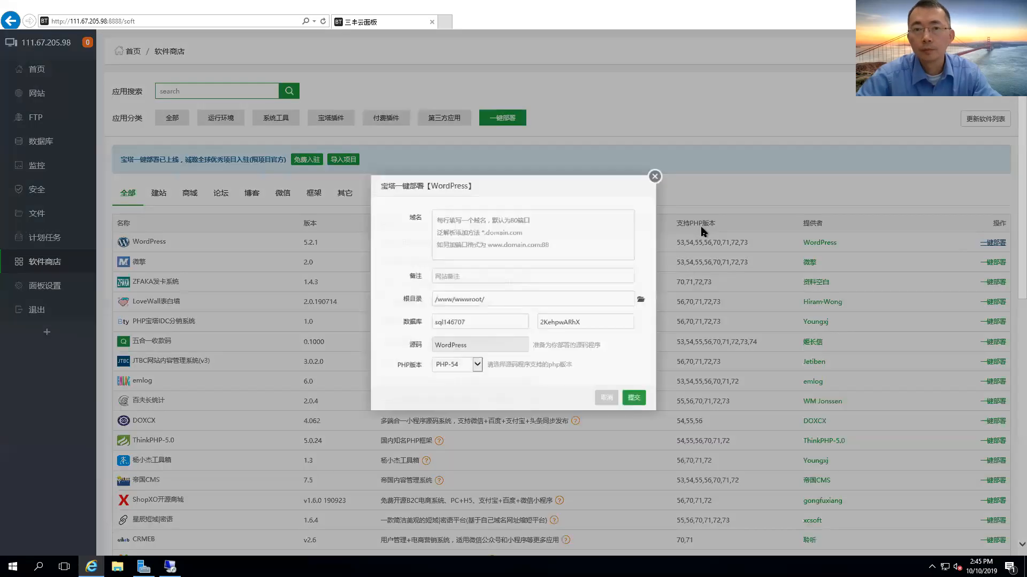
Paste 111.67.205.98 as the domain, check the database password, and submit the deployment.
click(509, 221)
key(ctrl+v)
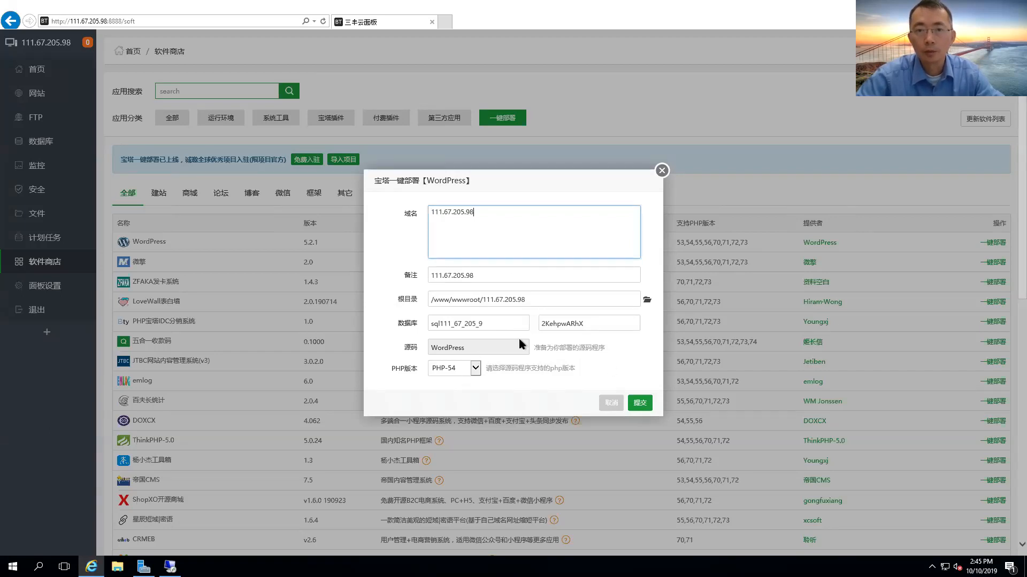
click(603, 324)
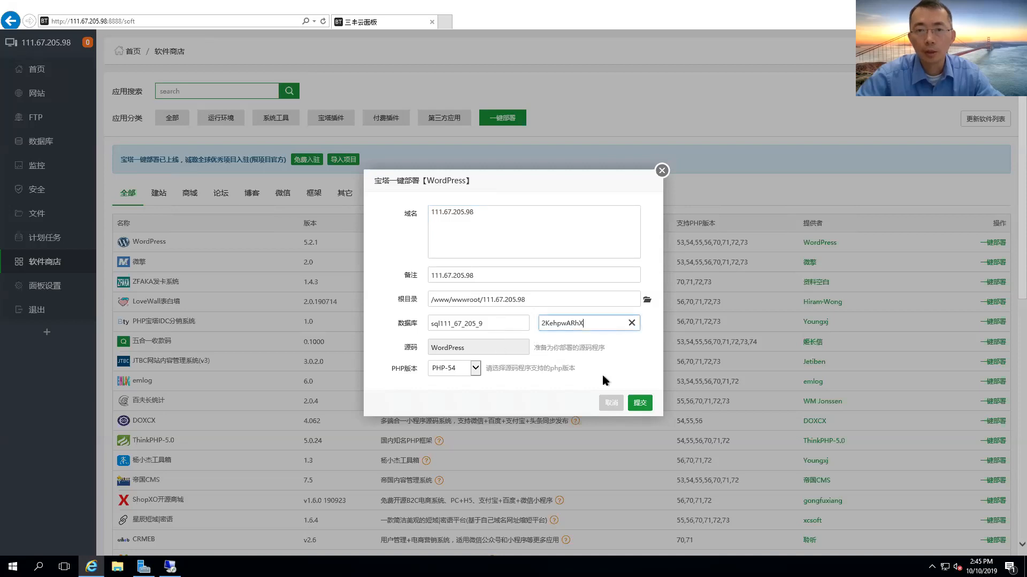
click(638, 406)
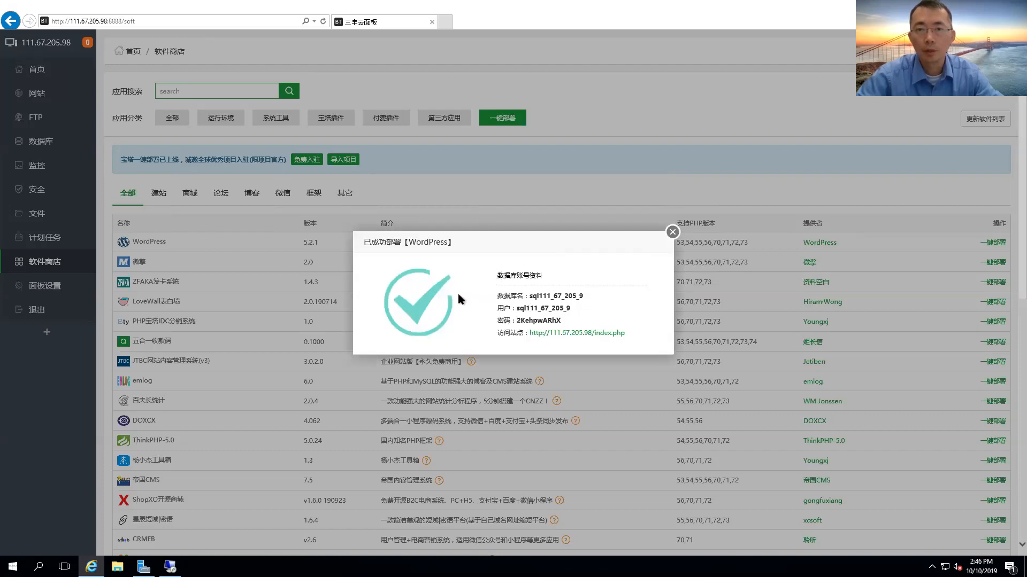
Open the deployed site, reload it at the site root (still HTTP 500), then return to the panel tab.
click(564, 334)
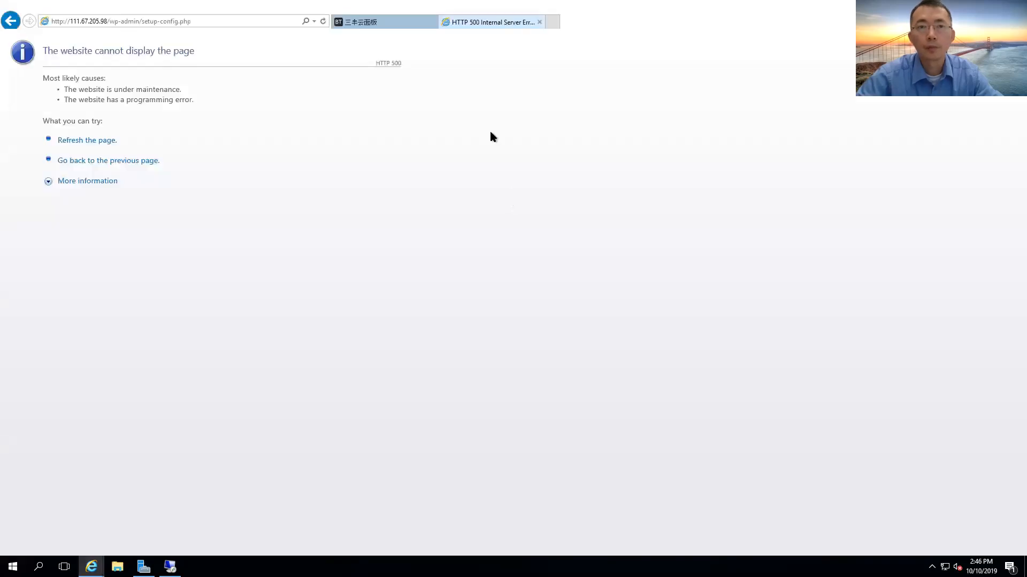
click(202, 21)
click(206, 22)
drag(214, 23, 110, 23)
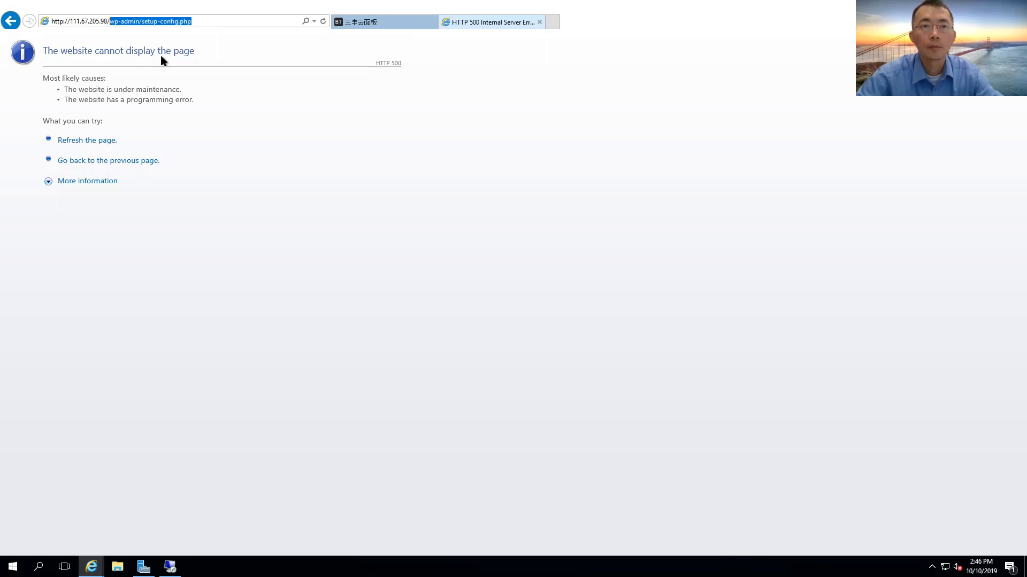
key(BackSpace)
key(Return)
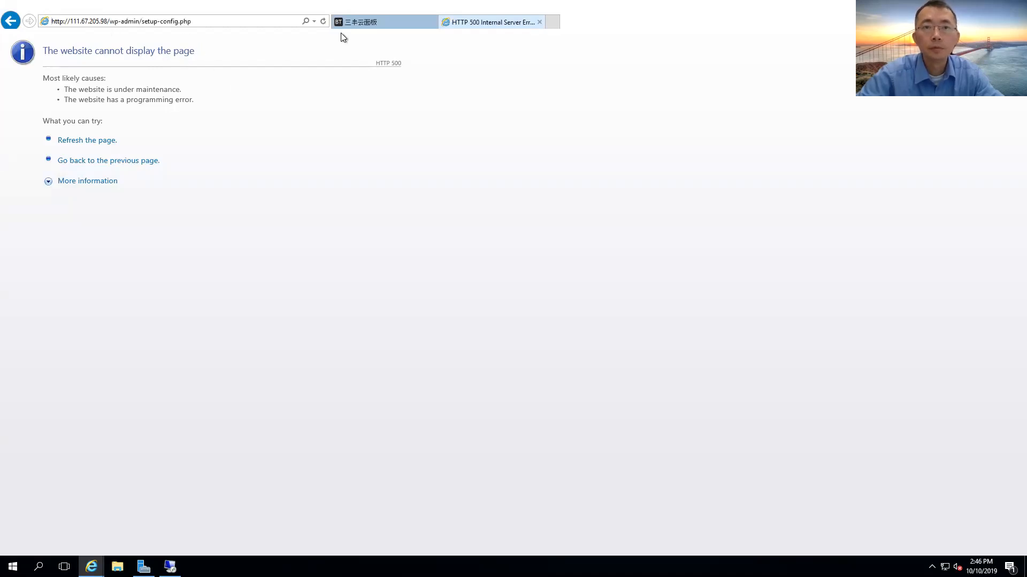
click(376, 24)
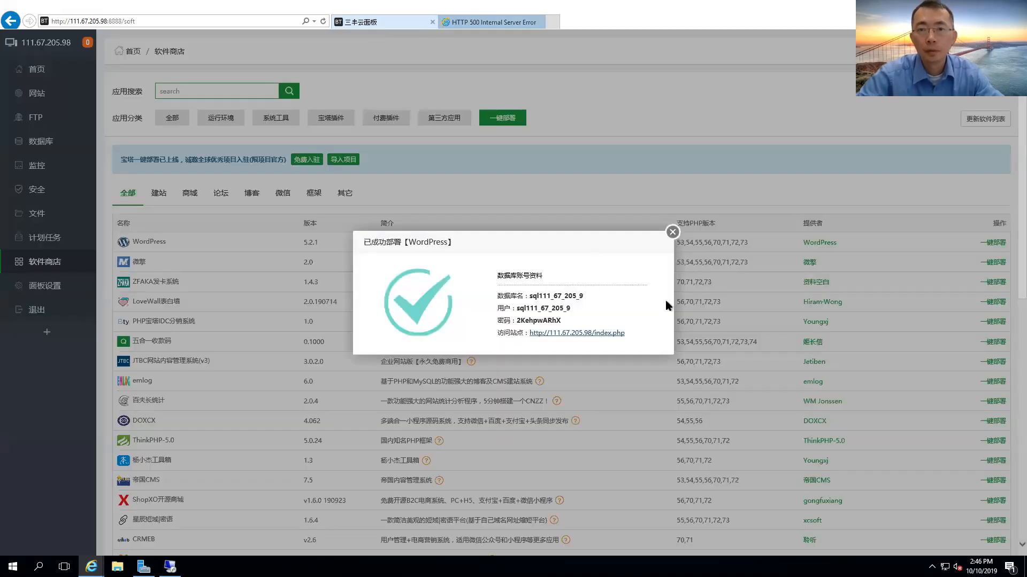
Dismiss the deployment notice and open the settings of site 111.67.205.98.
click(673, 234)
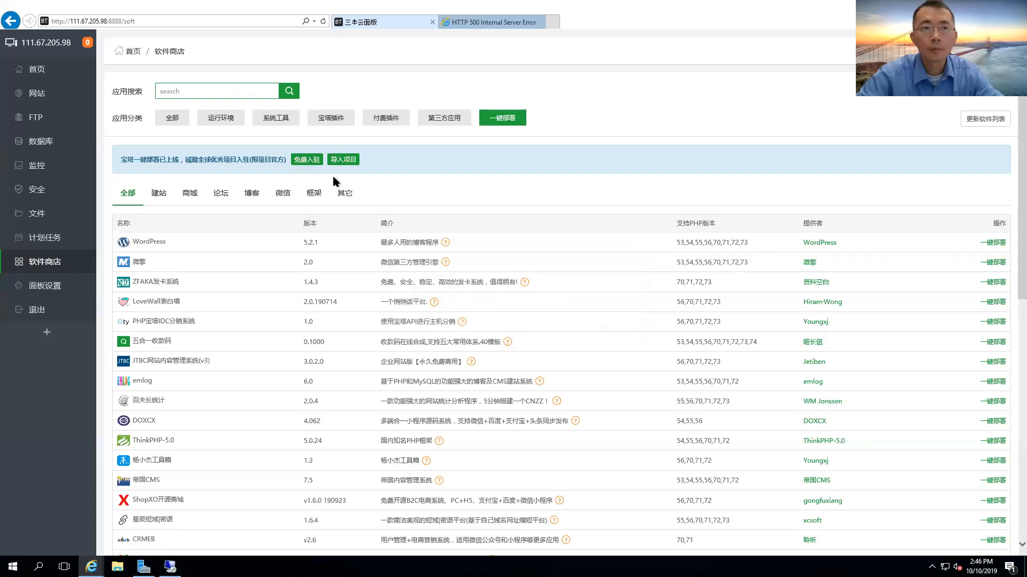
click(67, 94)
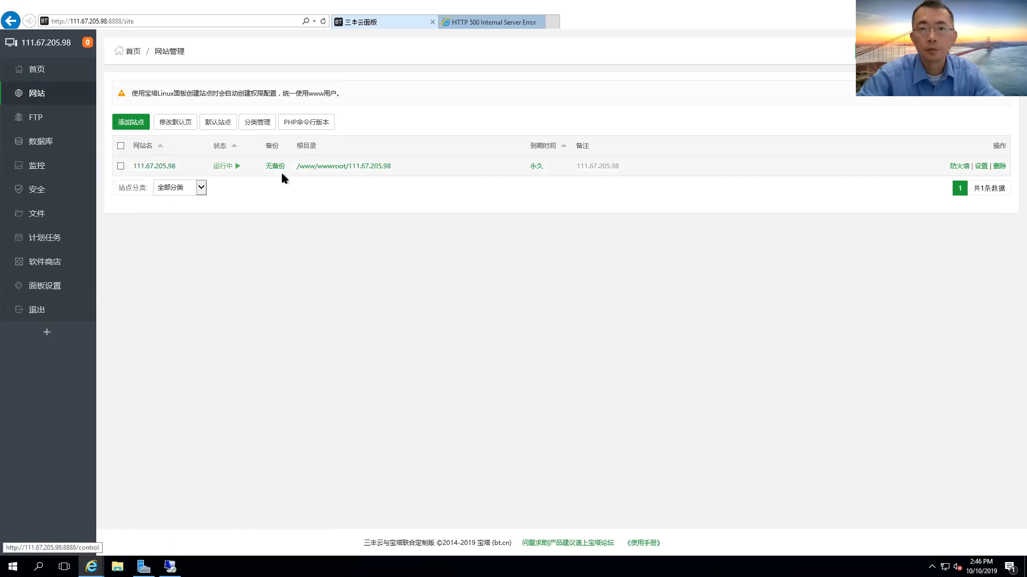
click(167, 168)
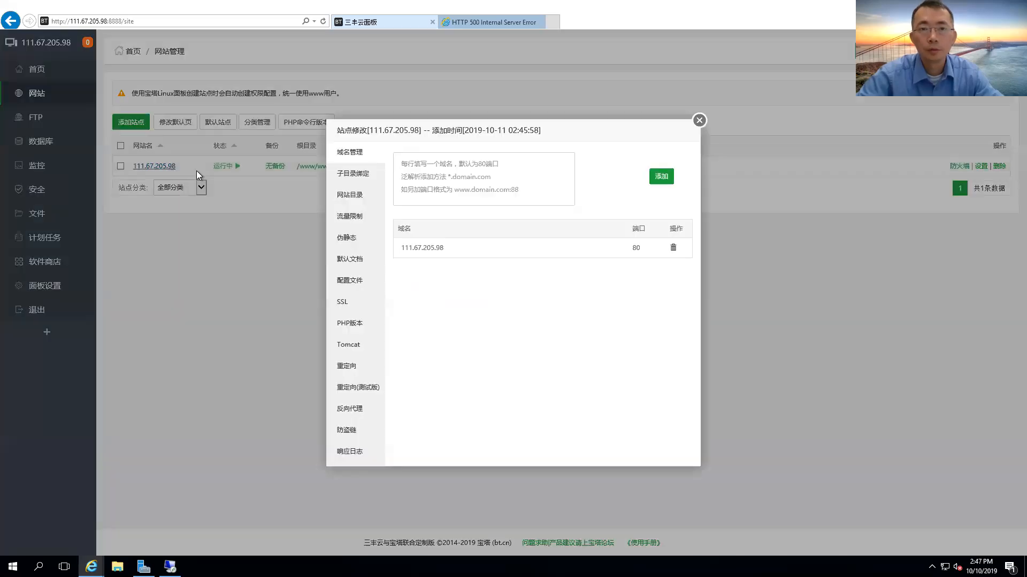
Review subdirectory binding, site directory, default documents and nginx config, then return to the HTTP 500 tab.
click(354, 172)
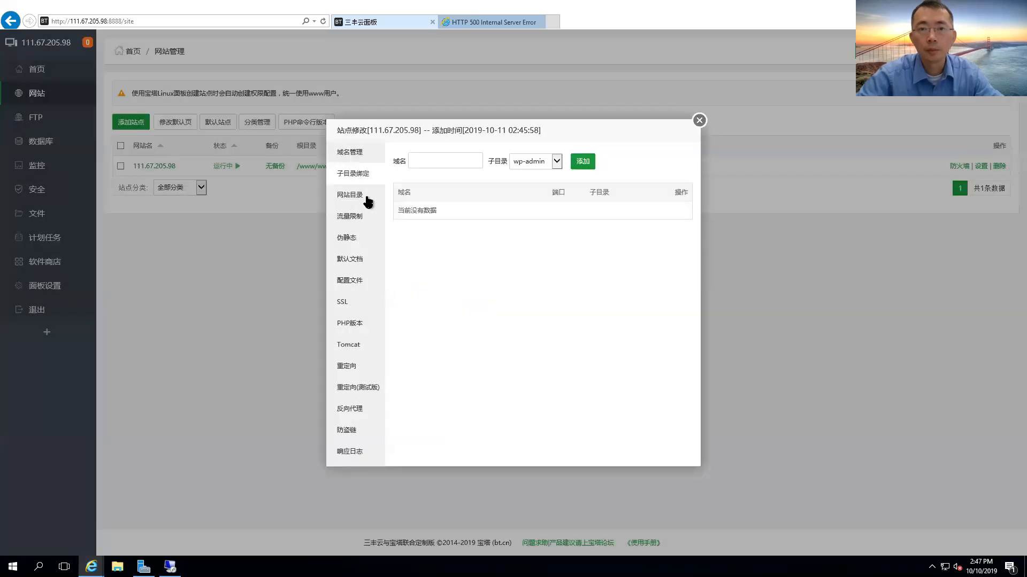
click(374, 199)
click(536, 199)
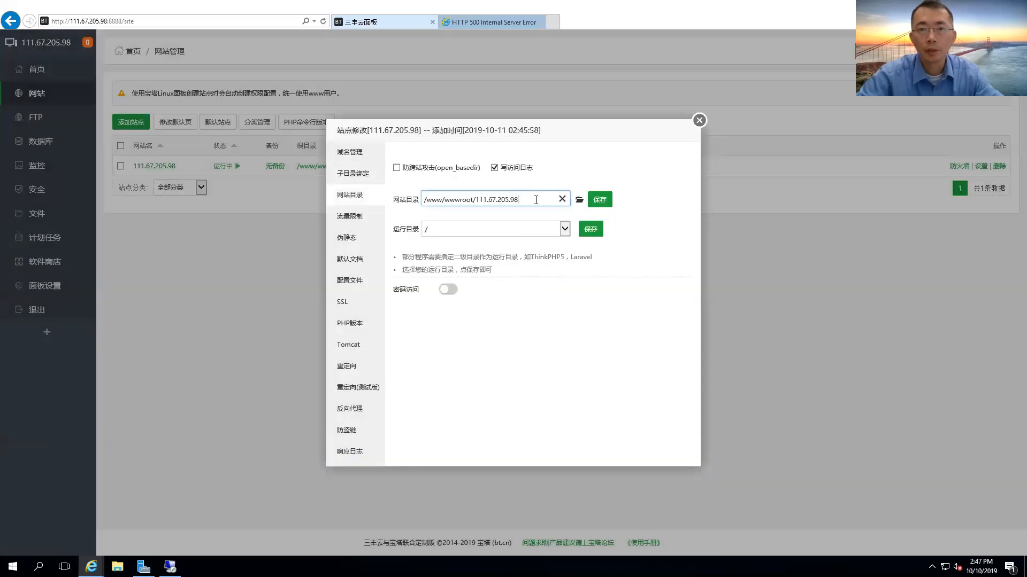
click(518, 227)
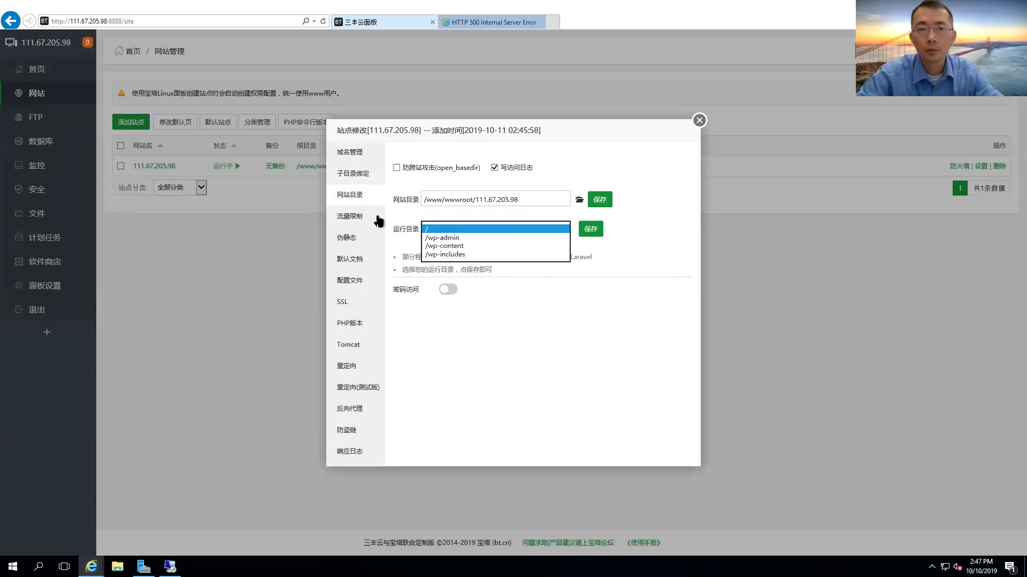
click(359, 259)
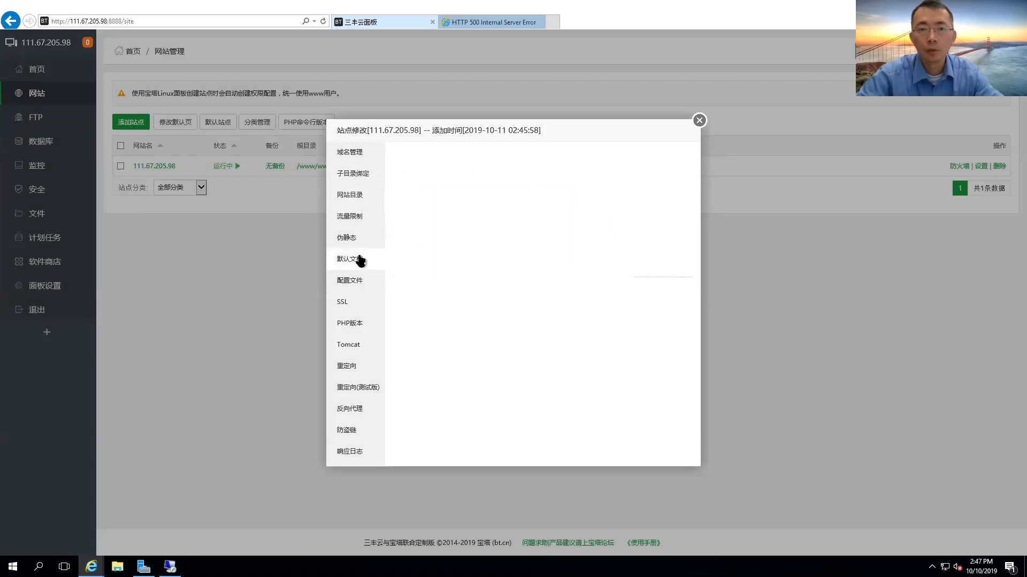
click(356, 280)
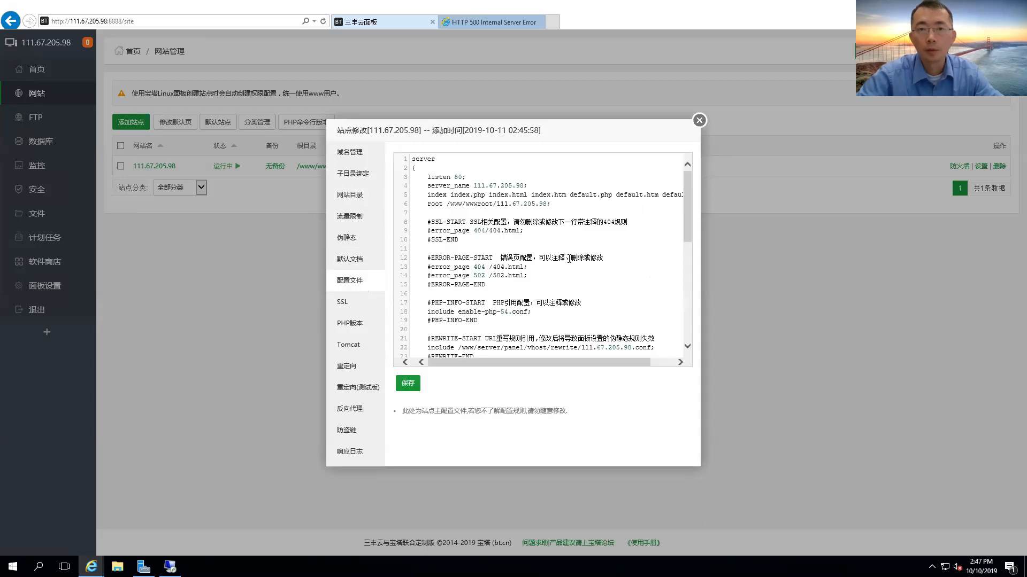
scroll(569, 259, down, 6)
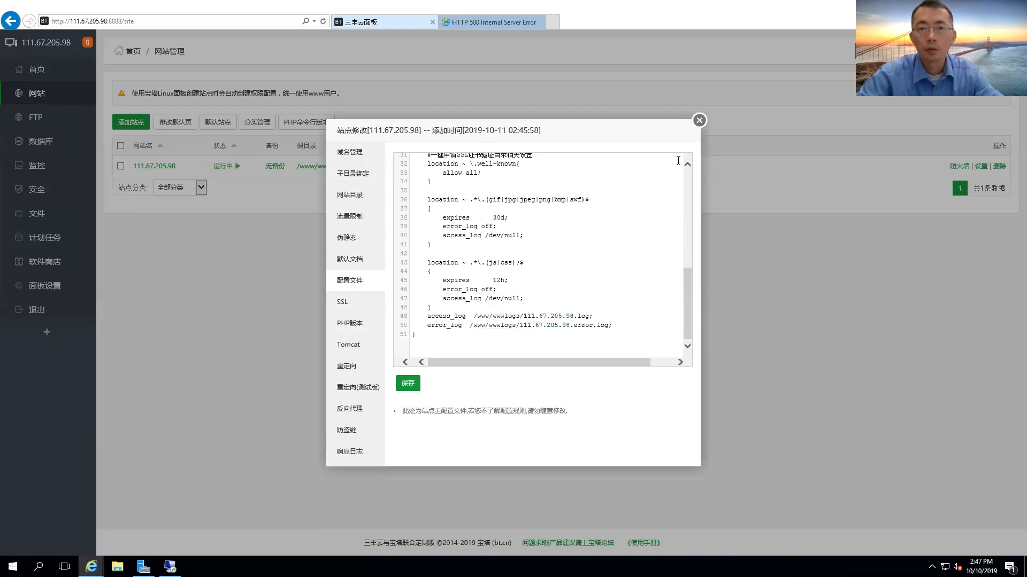
click(699, 119)
click(195, 22)
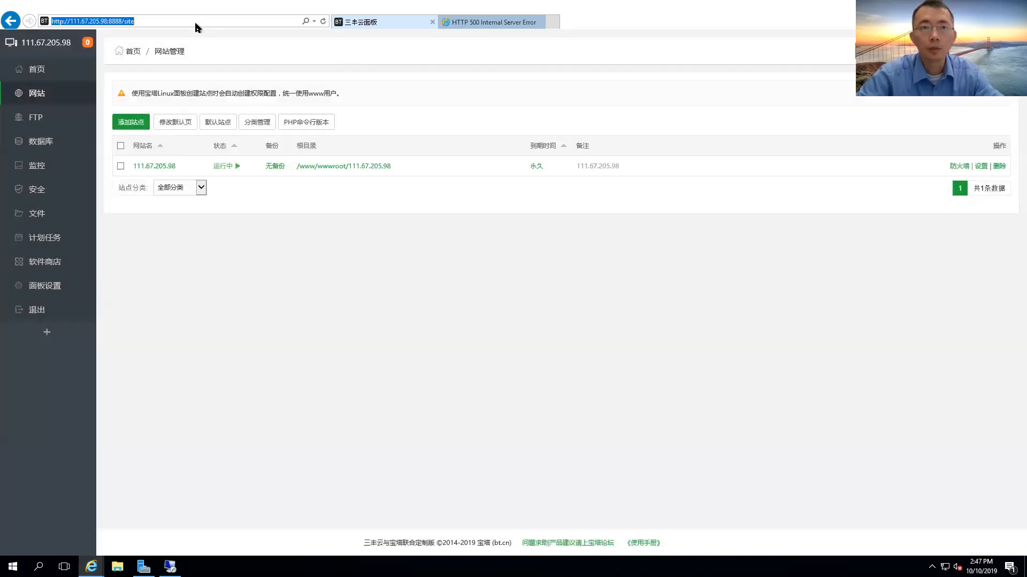
key(ctrl+Tab)
click(185, 22)
click(201, 24)
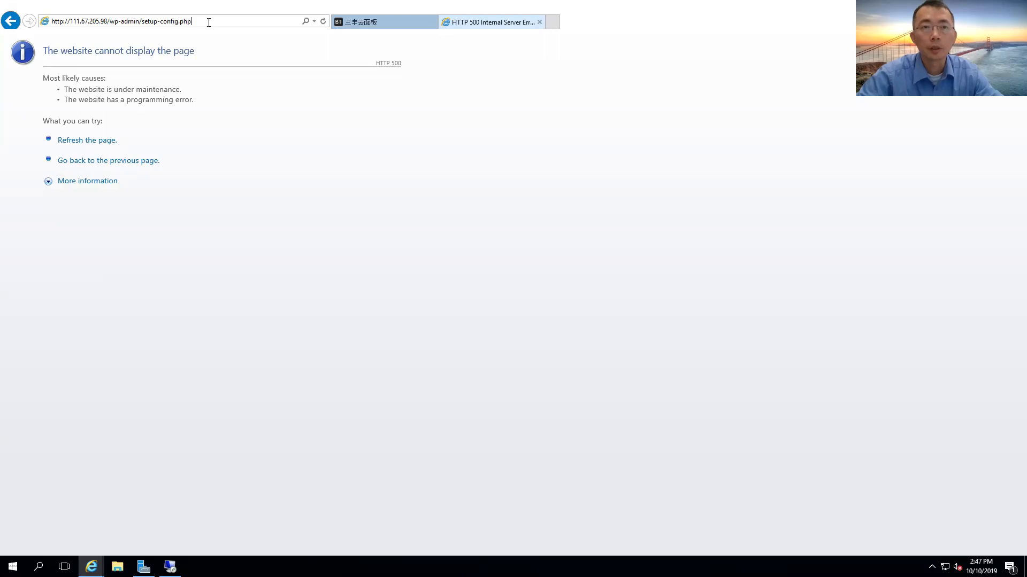
drag(192, 21, 162, 20)
click(377, 23)
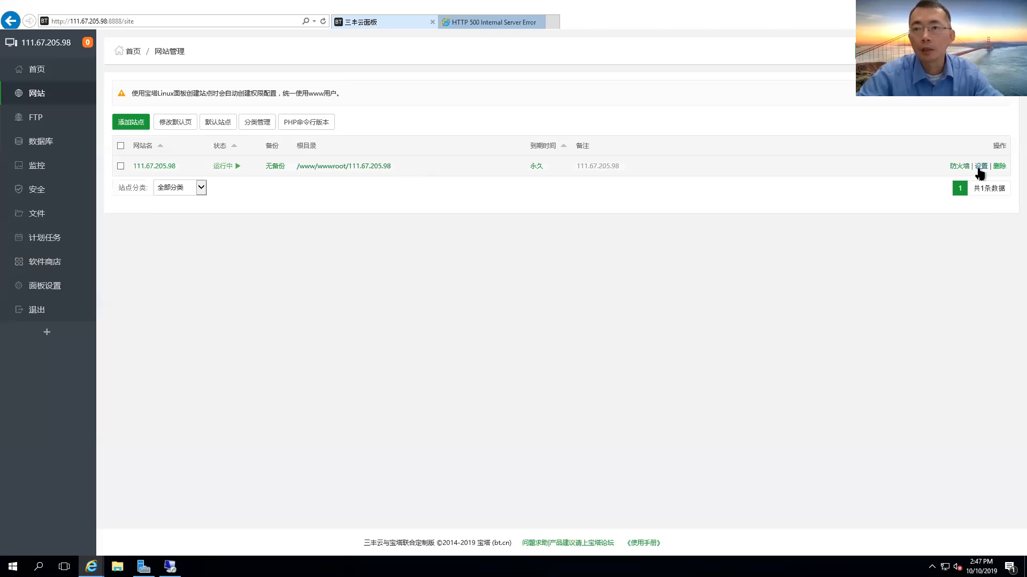
Check the site's firewall, dismiss the not-enabled notice, and reopen then close its settings.
click(959, 167)
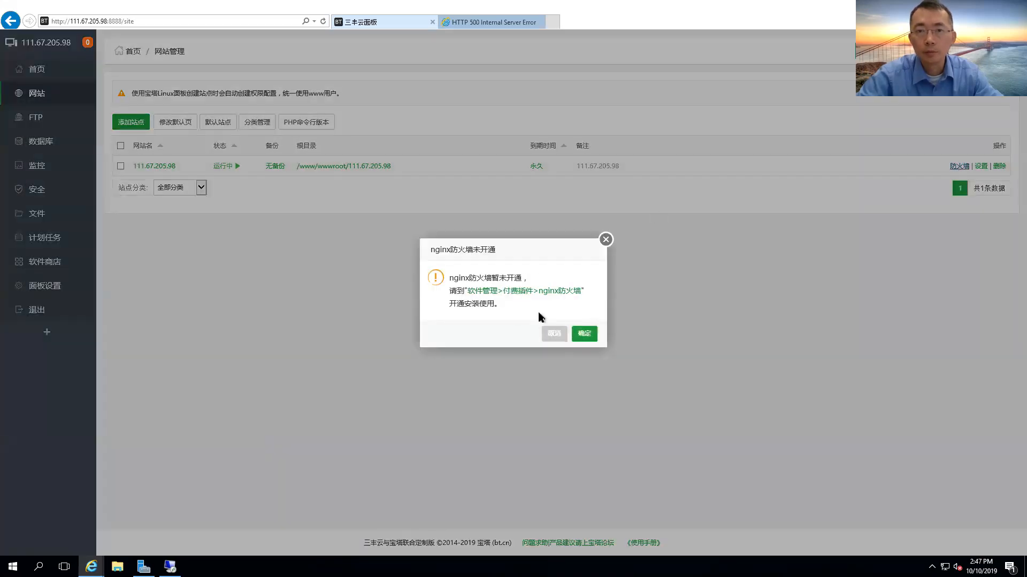
click(606, 240)
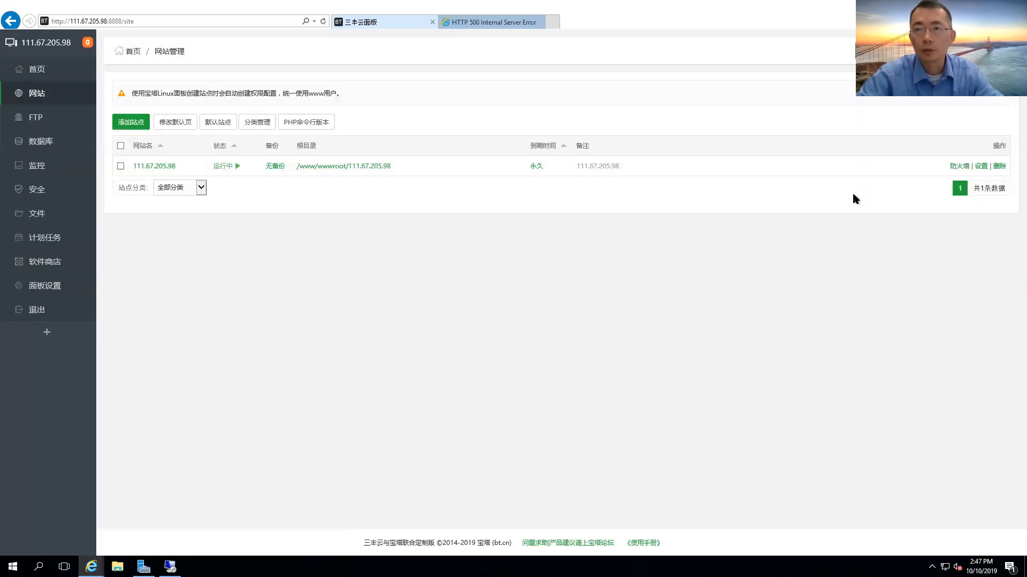
click(980, 166)
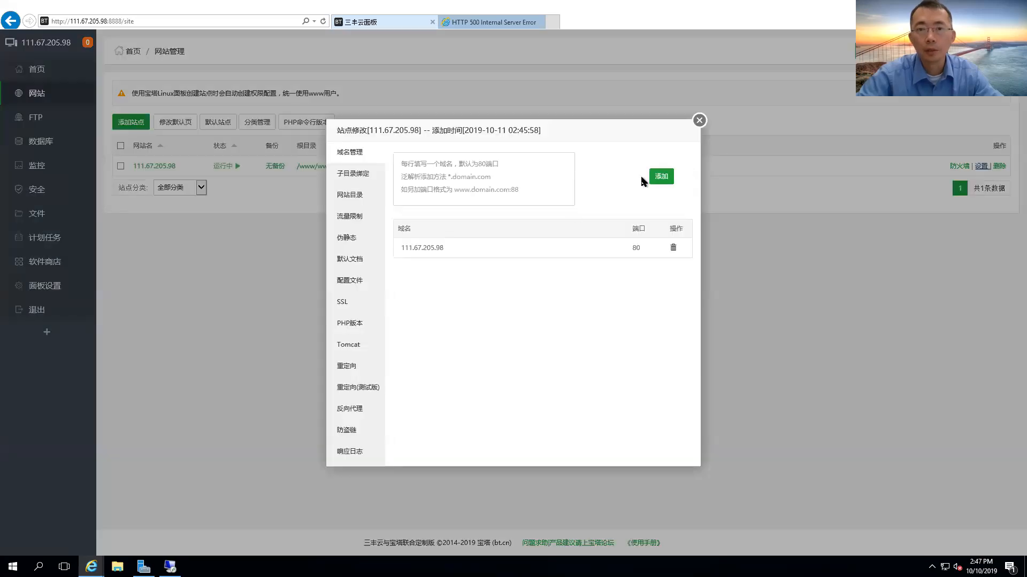
click(699, 120)
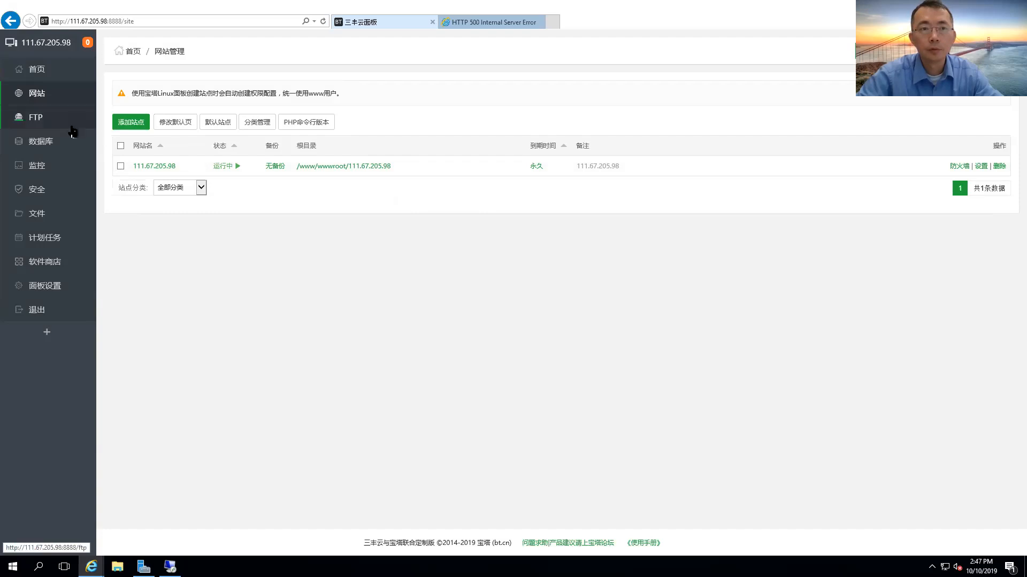
Browse the database, monitoring, security and wwwroot file pages, then go back to the HTTP 500 tab.
click(66, 148)
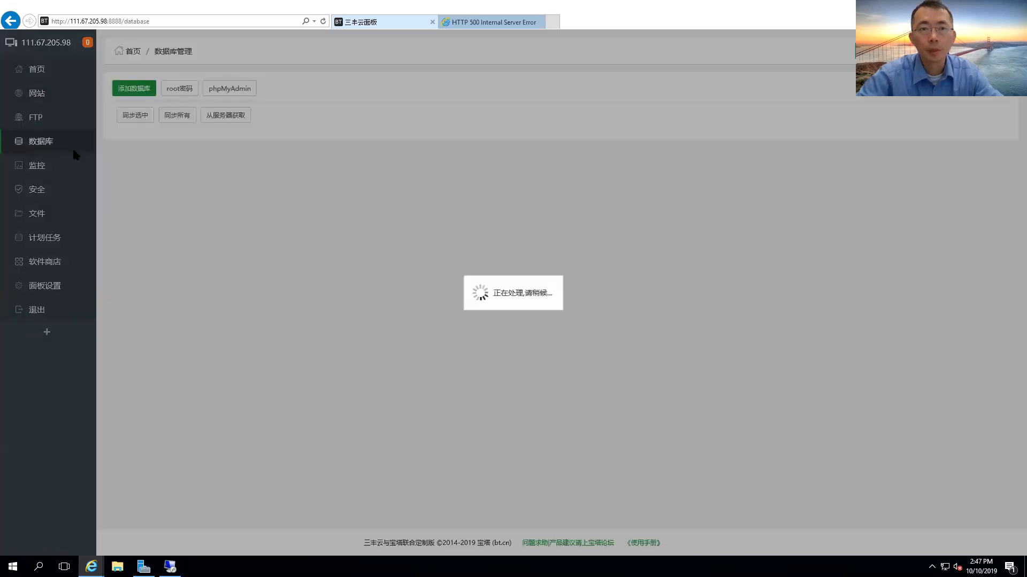
click(59, 174)
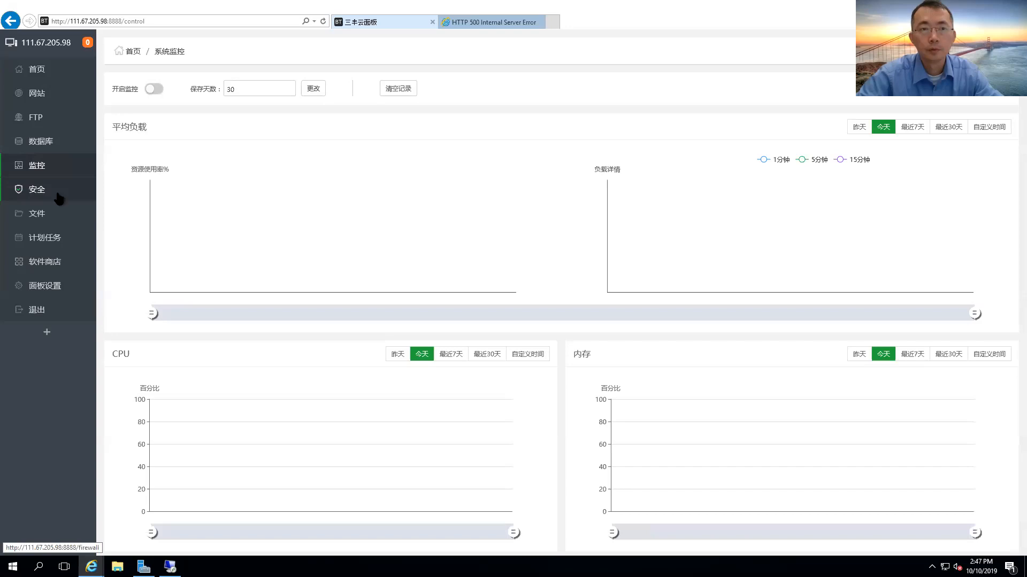
click(57, 196)
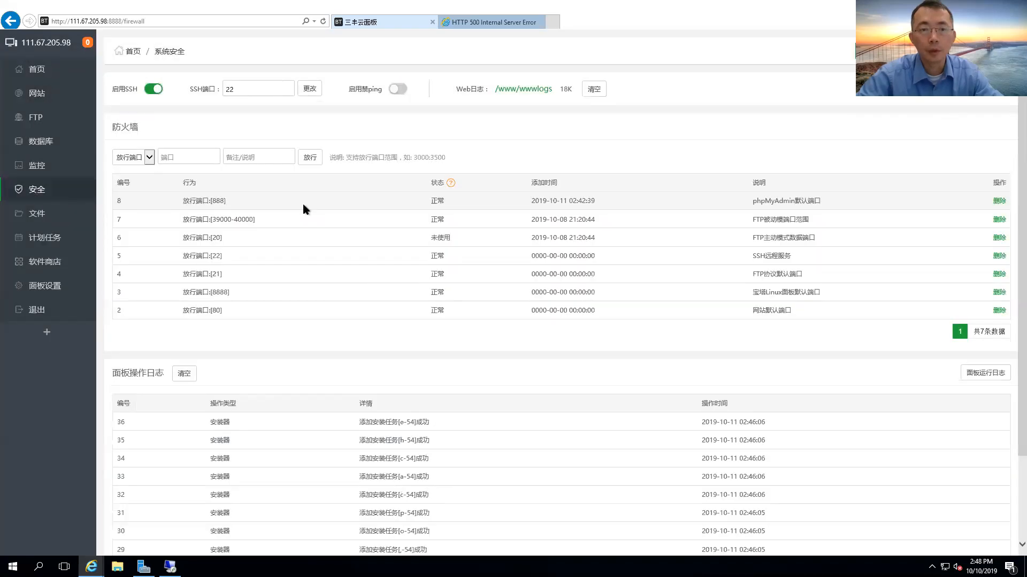
scroll(351, 289, down, 3)
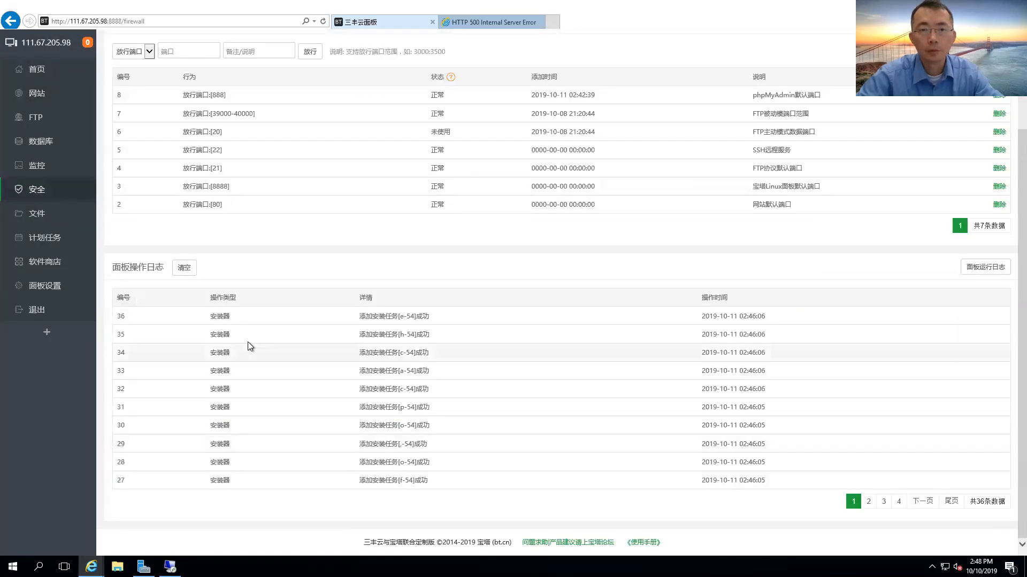
click(64, 216)
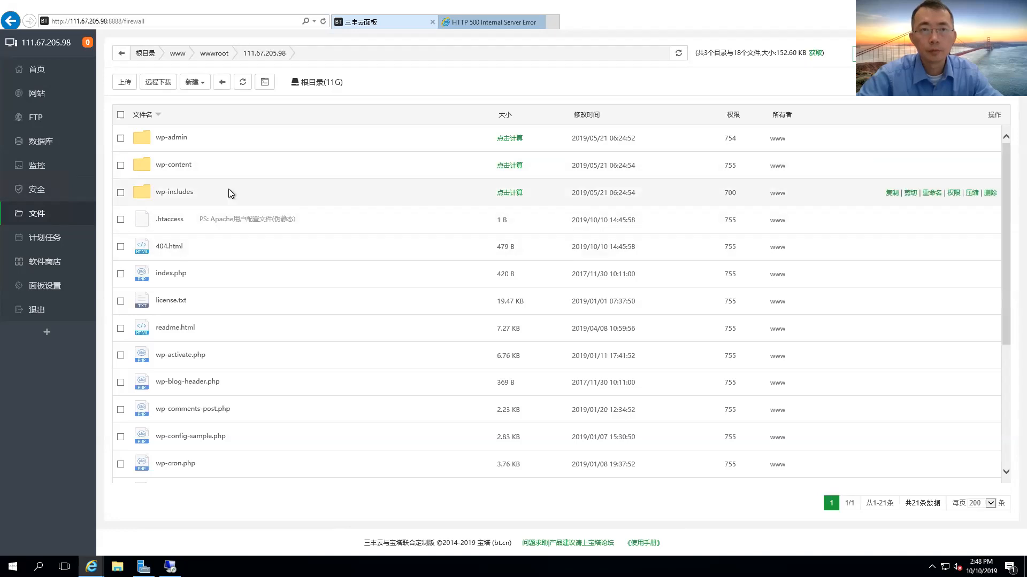
click(486, 24)
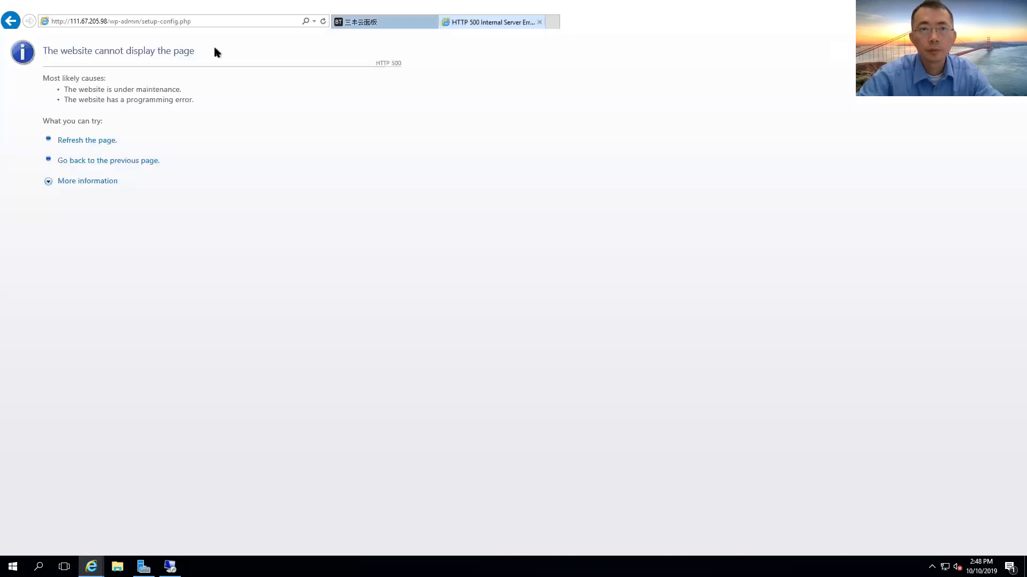
Return to the 三丰云面板 tab showing CPU 6.24%, memory 37.5% and disk 17% usage.
click(352, 21)
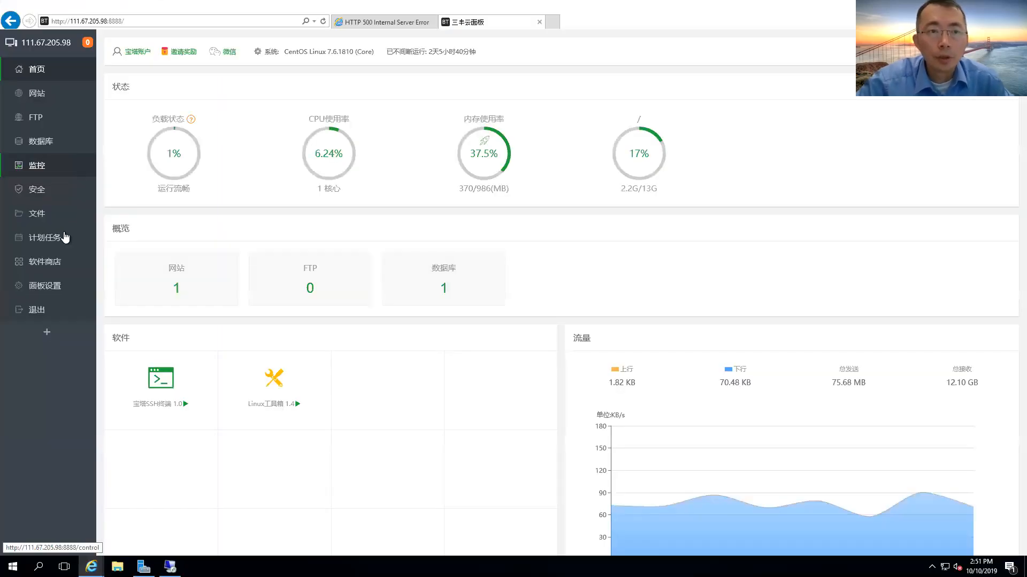
Open the 软件商店 and search it for php.
click(62, 262)
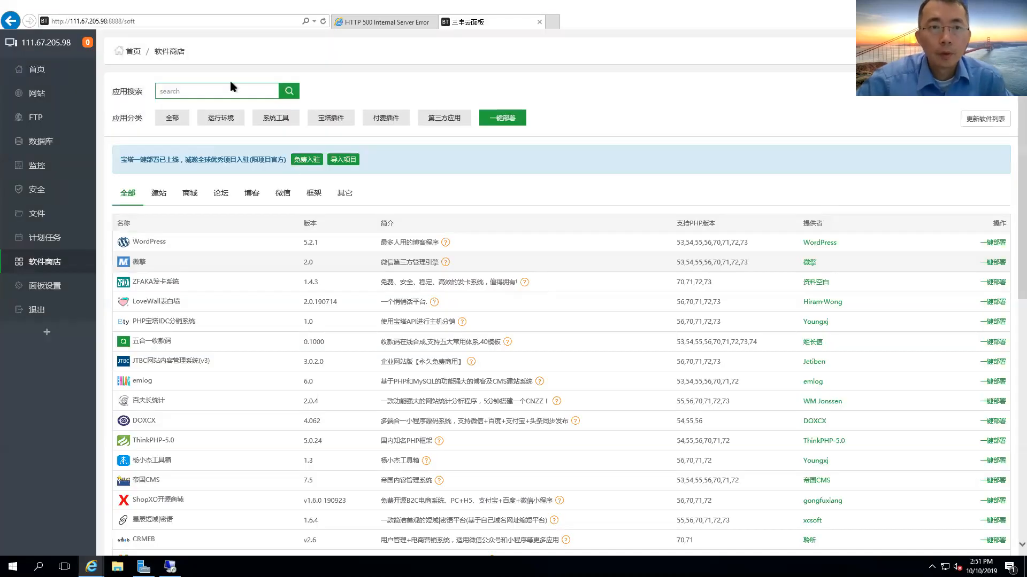
click(233, 90)
text(php)
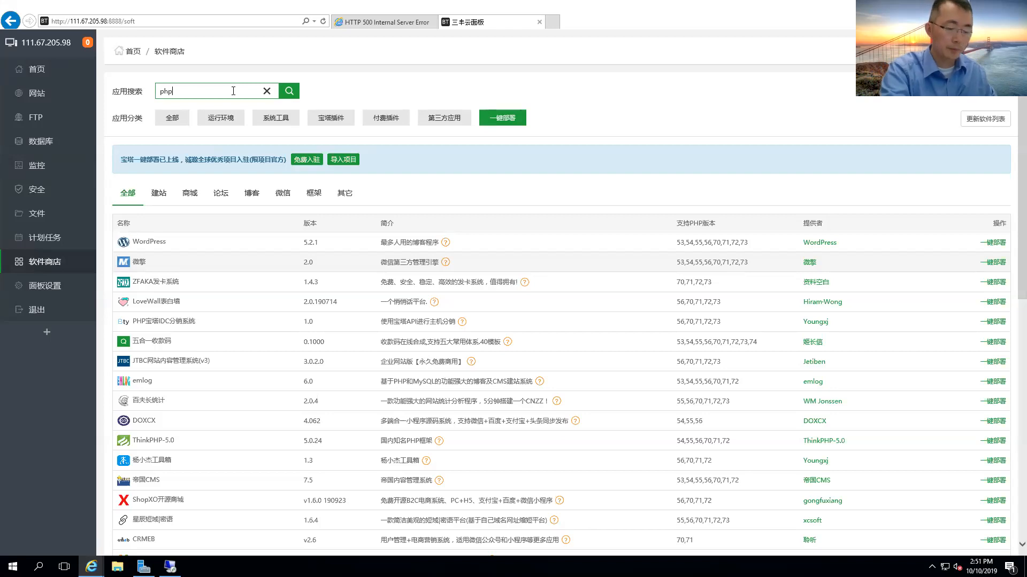
key(Return)
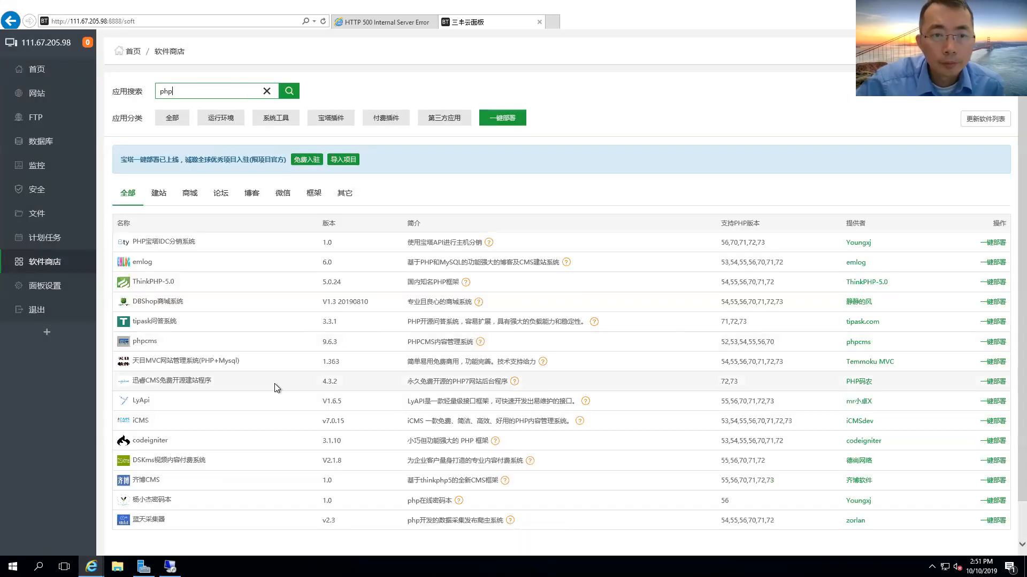
scroll(275, 382, down, 2)
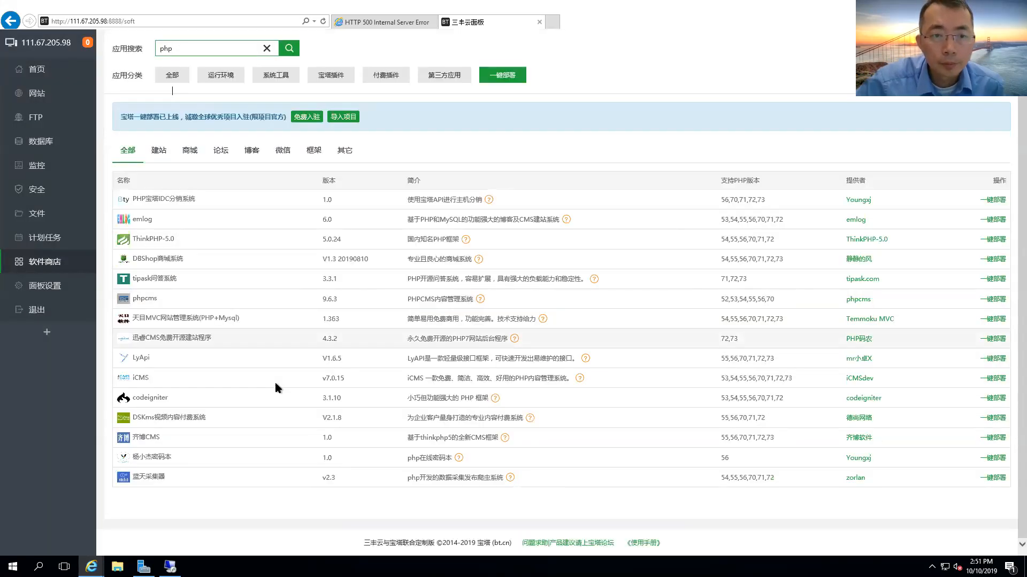
Browse 第三方应用, 付费插件 and 系统工具, ending on the 运行环境 list with the PHP versions.
click(445, 76)
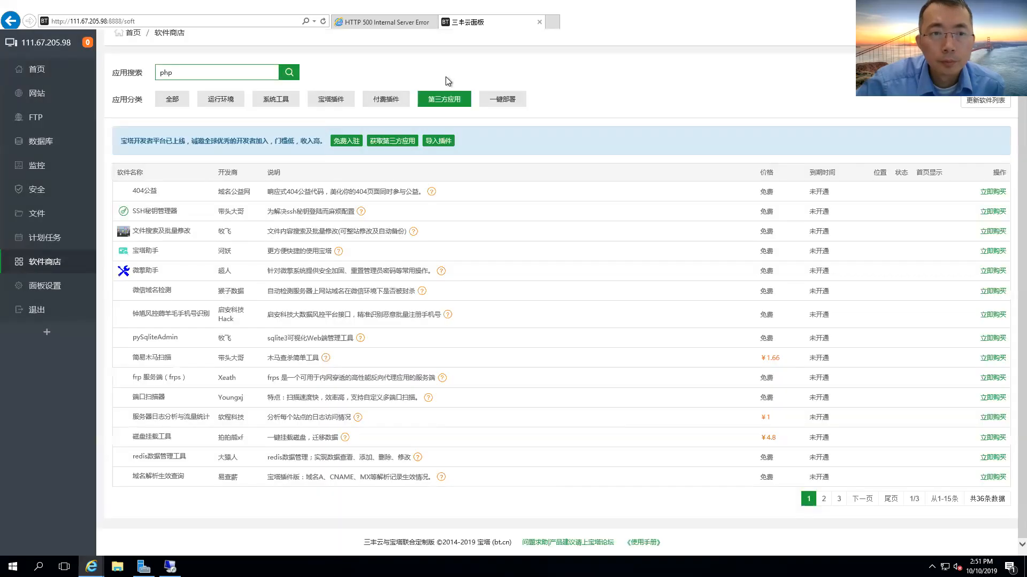
click(379, 98)
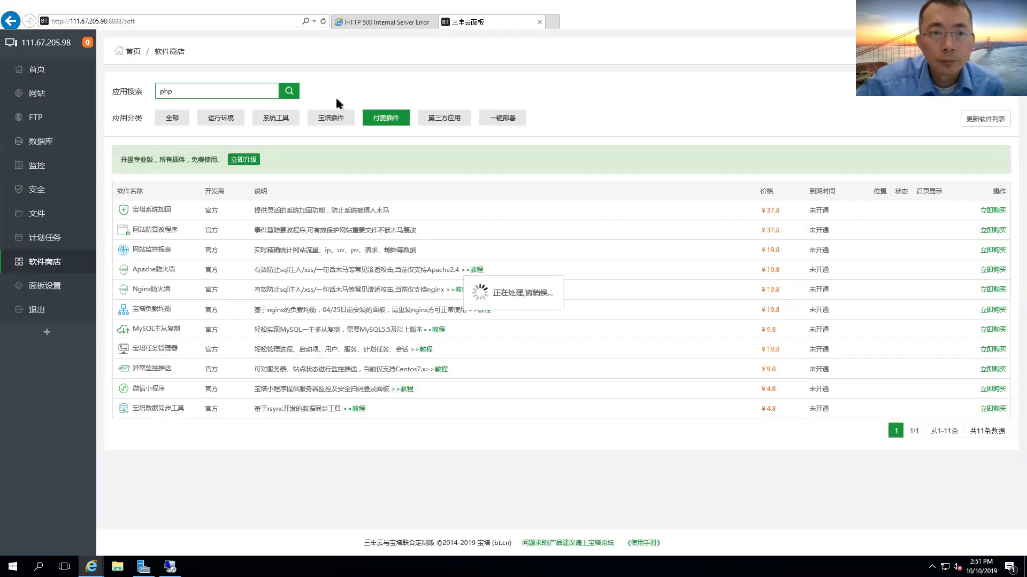
click(265, 120)
click(220, 120)
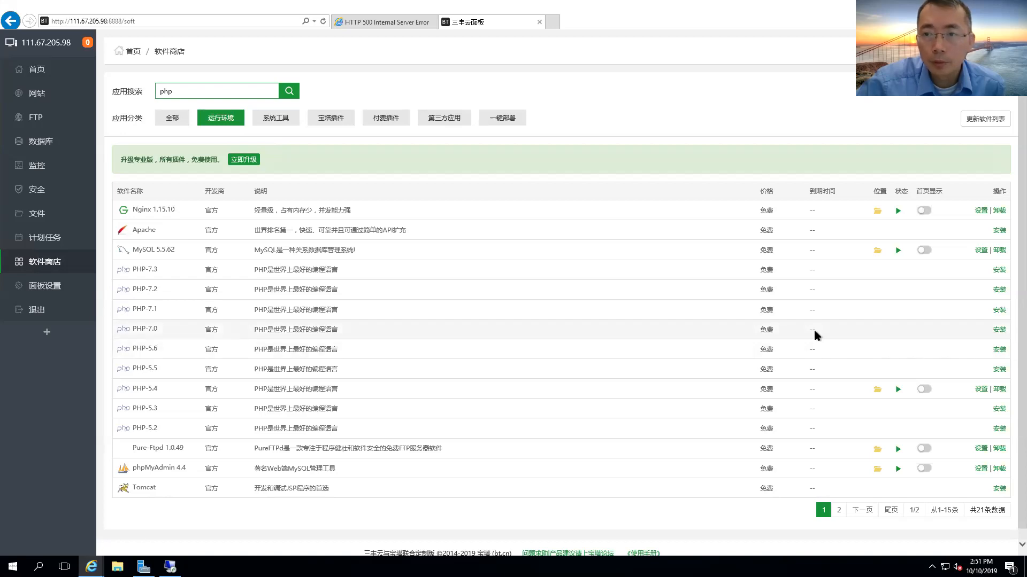
Queue a fast install of PHP-7.0 and confirm it.
click(999, 330)
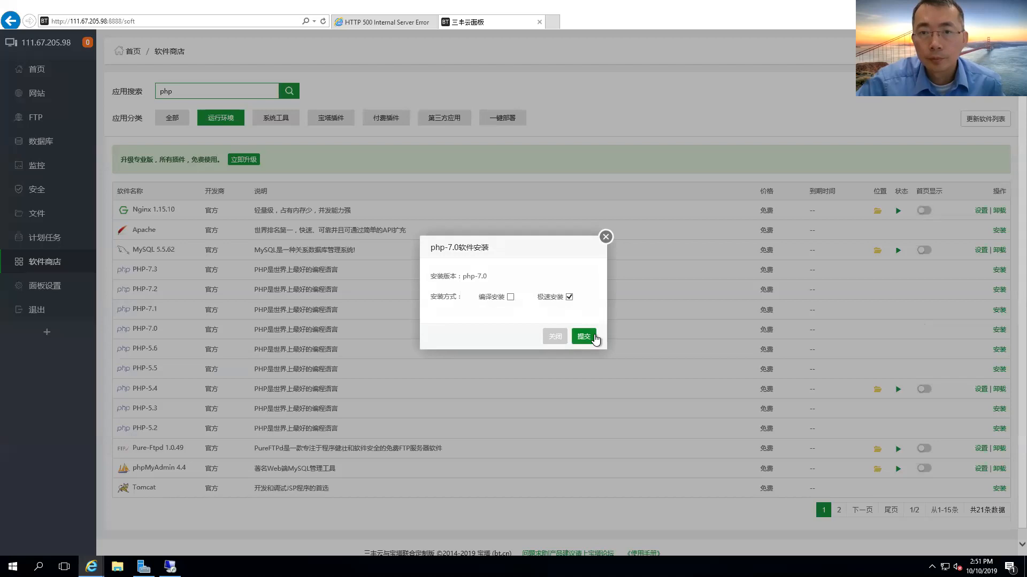
click(593, 338)
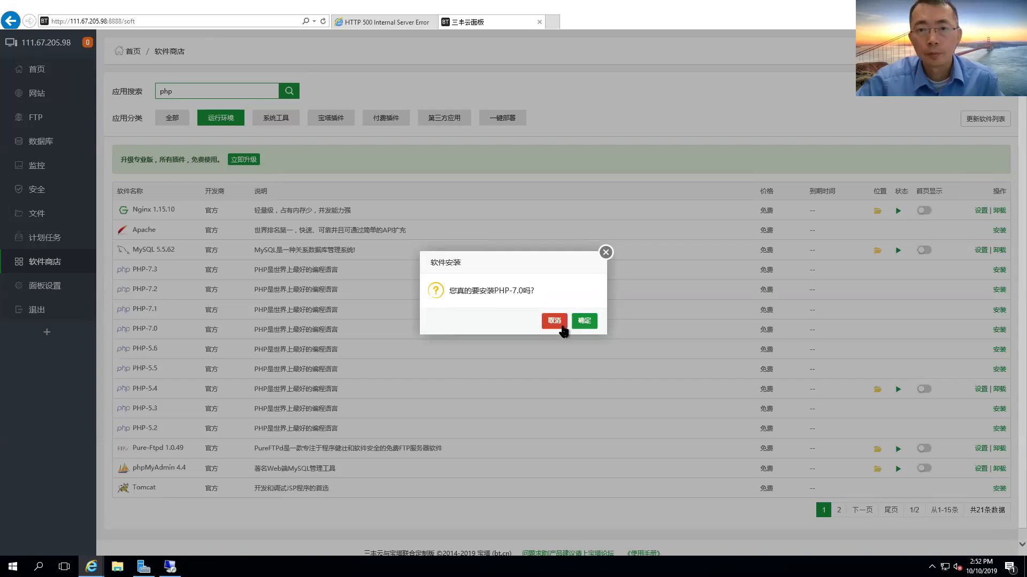
click(584, 322)
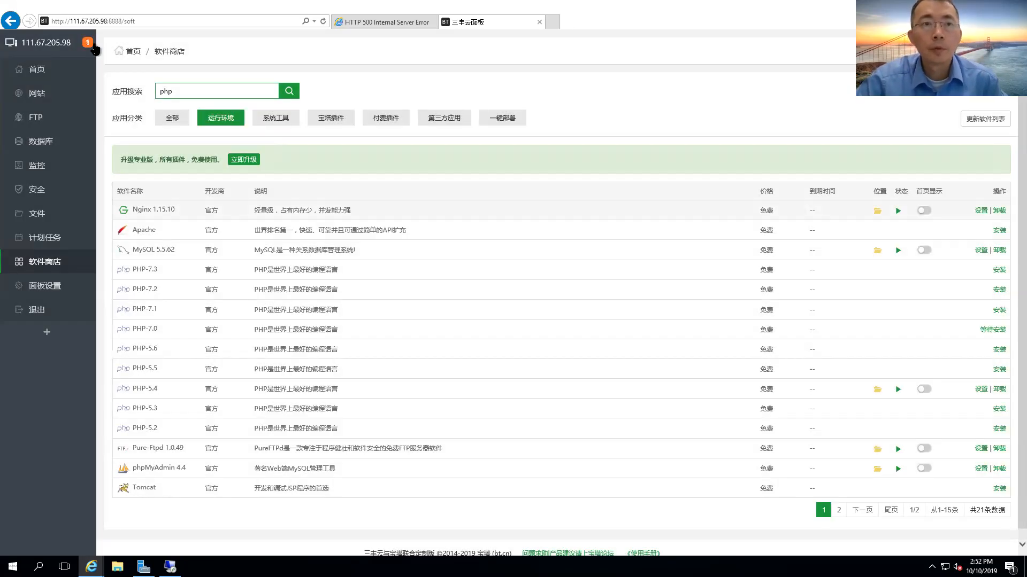
Check the 消息列表 in the message box for the install's progress, then close it.
click(87, 42)
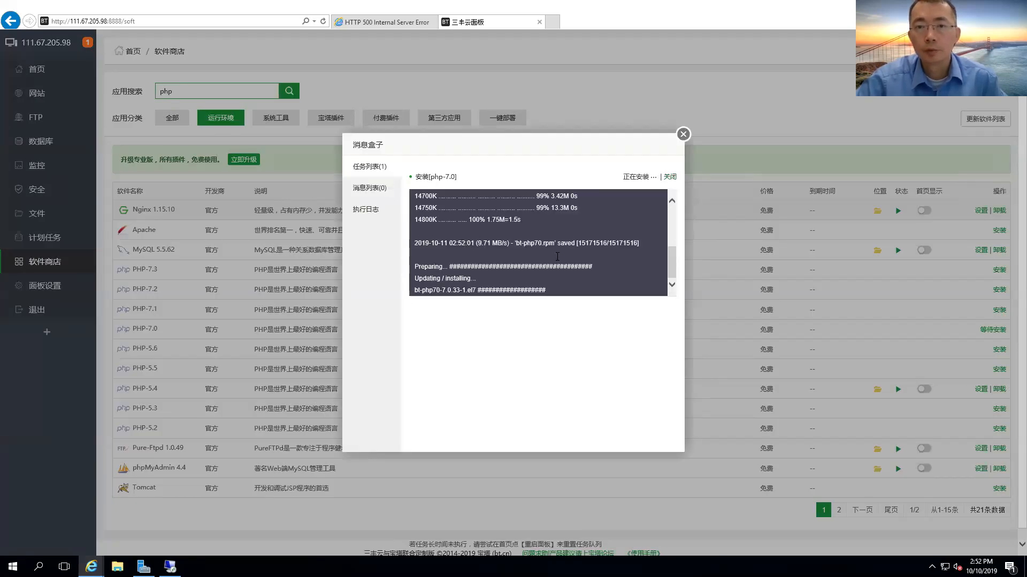
click(384, 200)
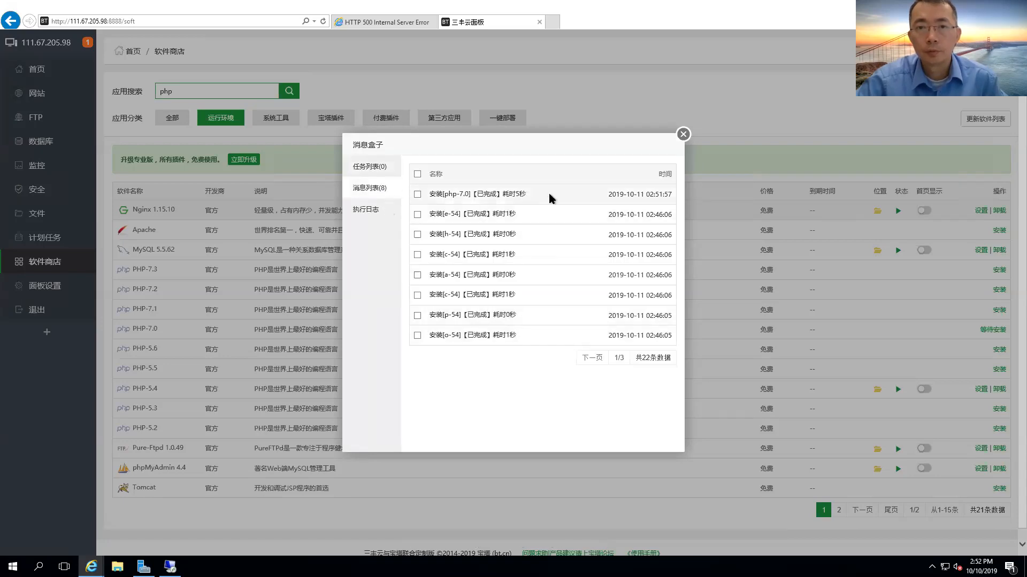
click(683, 134)
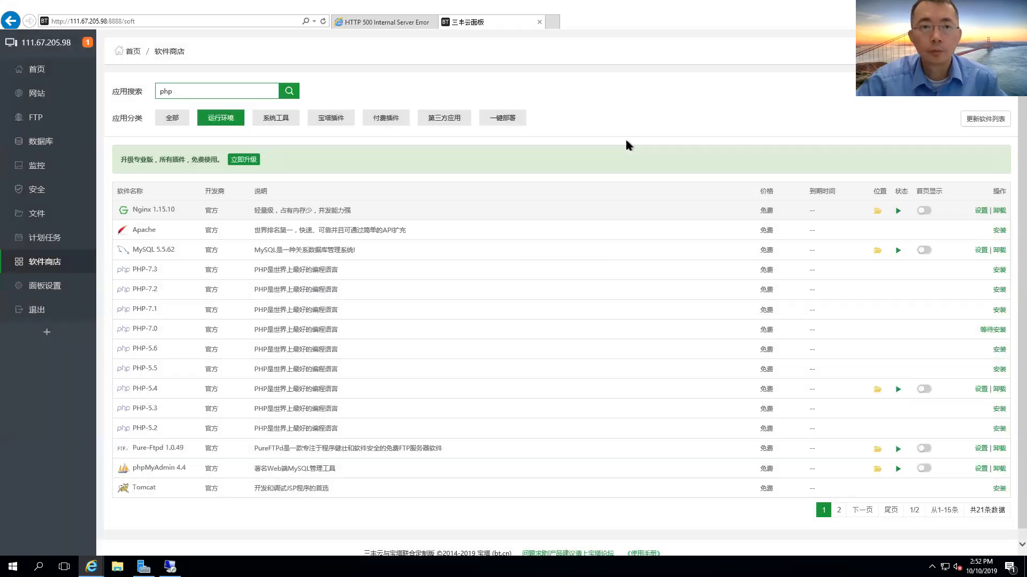
Change site 111.67.205.98's PHP version from PHP-54 to PHP-70 and close its settings.
click(54, 100)
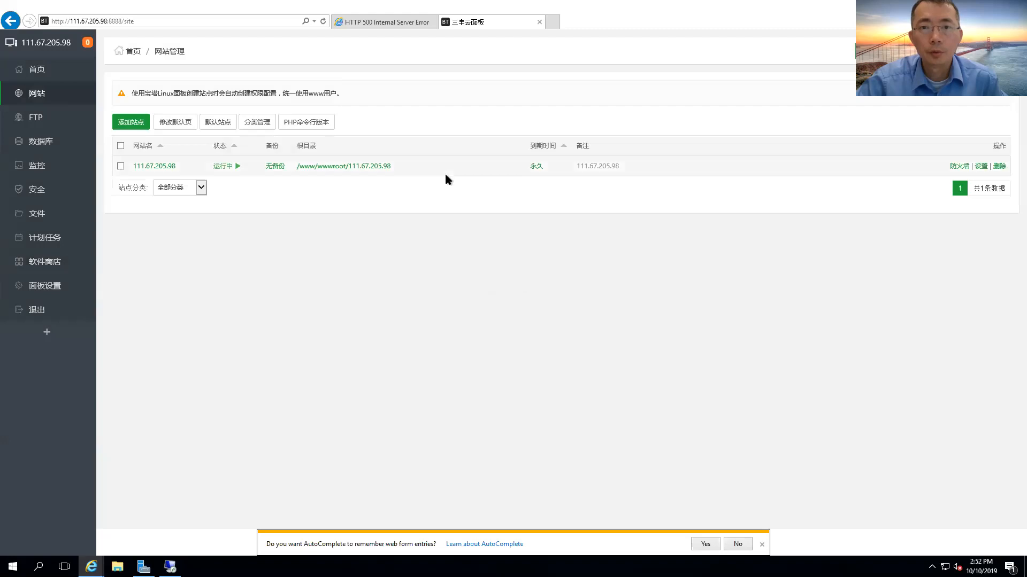
click(982, 167)
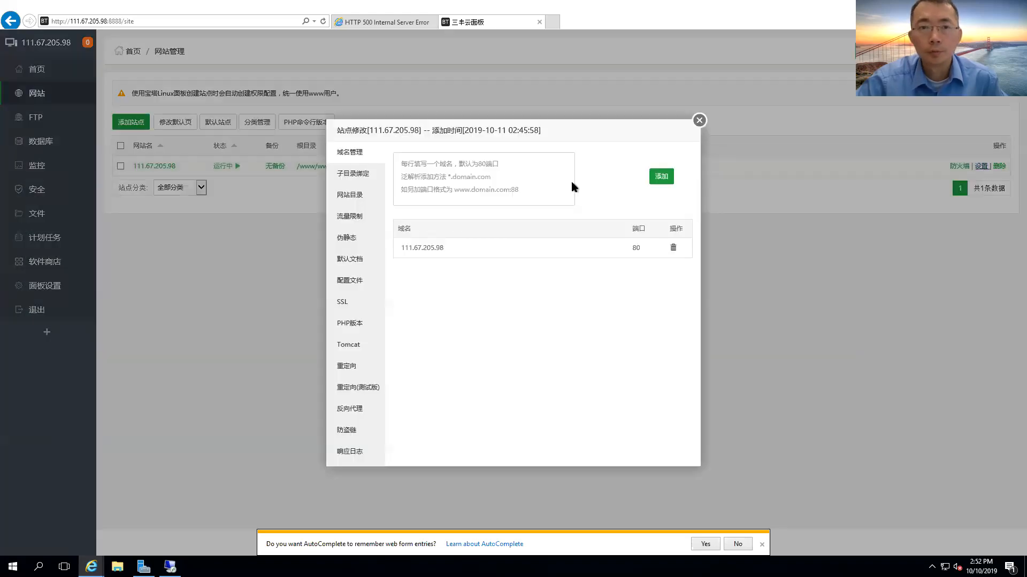
click(360, 324)
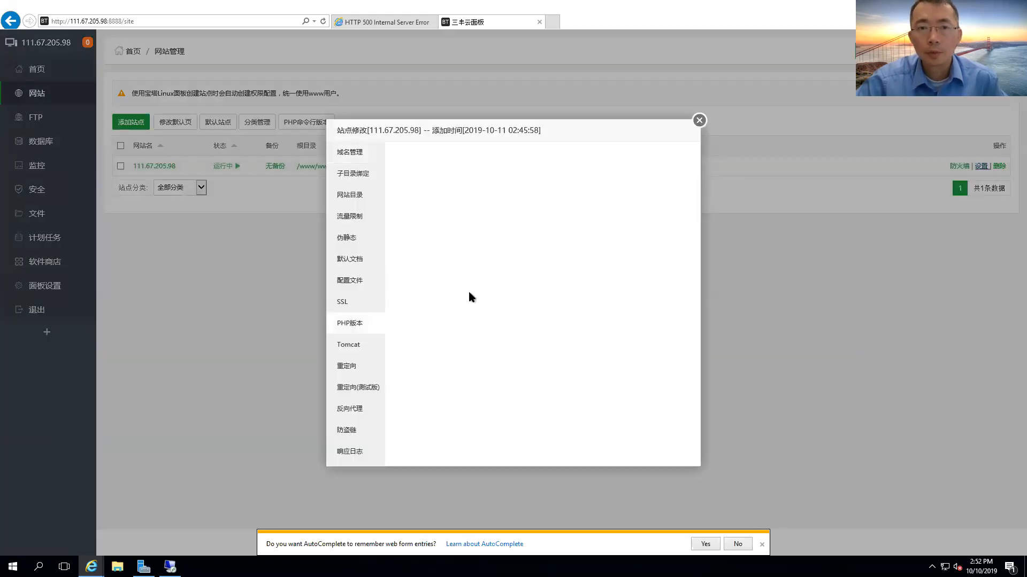
click(469, 162)
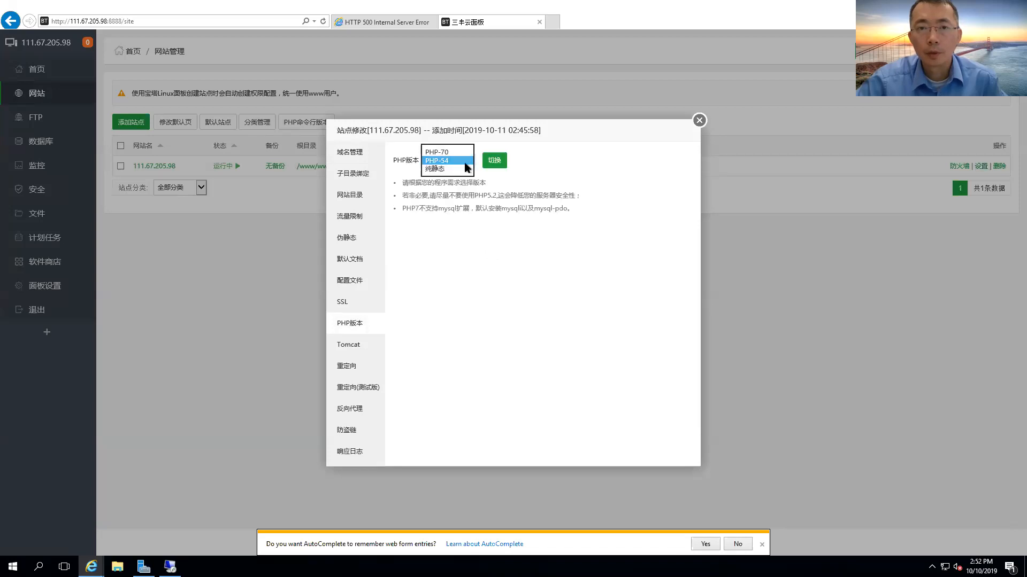
click(463, 169)
click(497, 162)
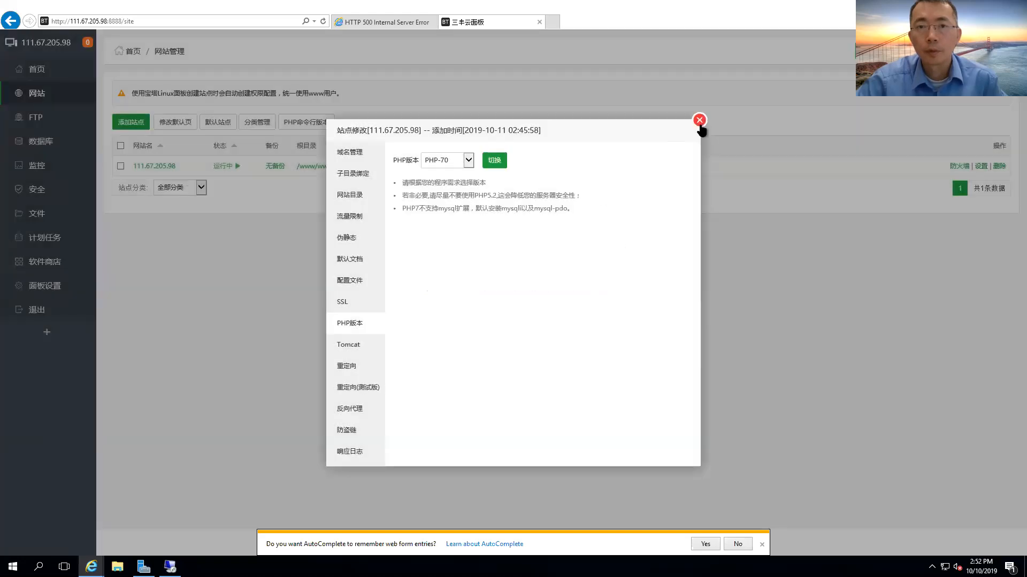
click(699, 121)
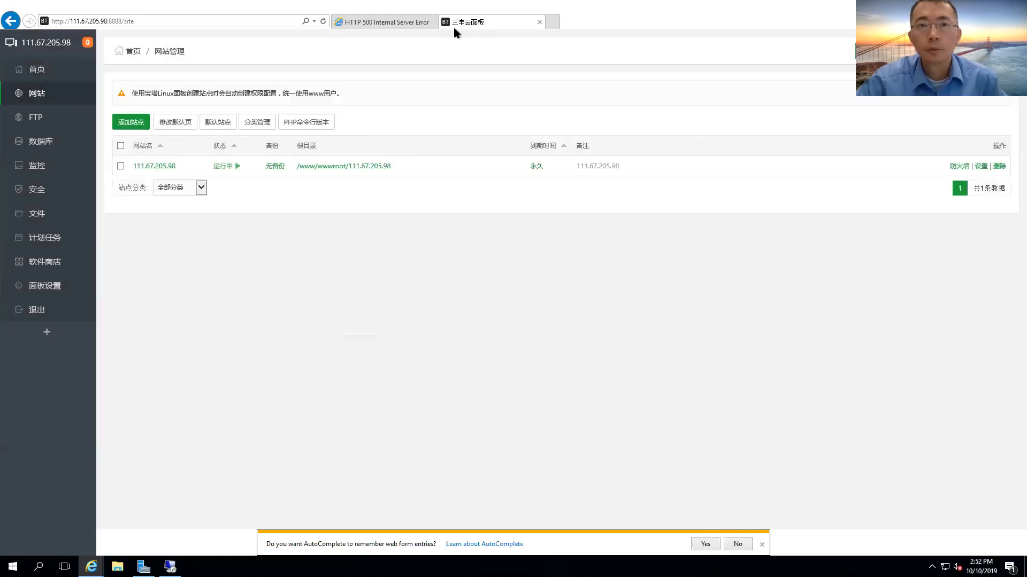
Reload the WordPress setup page until the installer appears instead of HTTP 500.
click(398, 23)
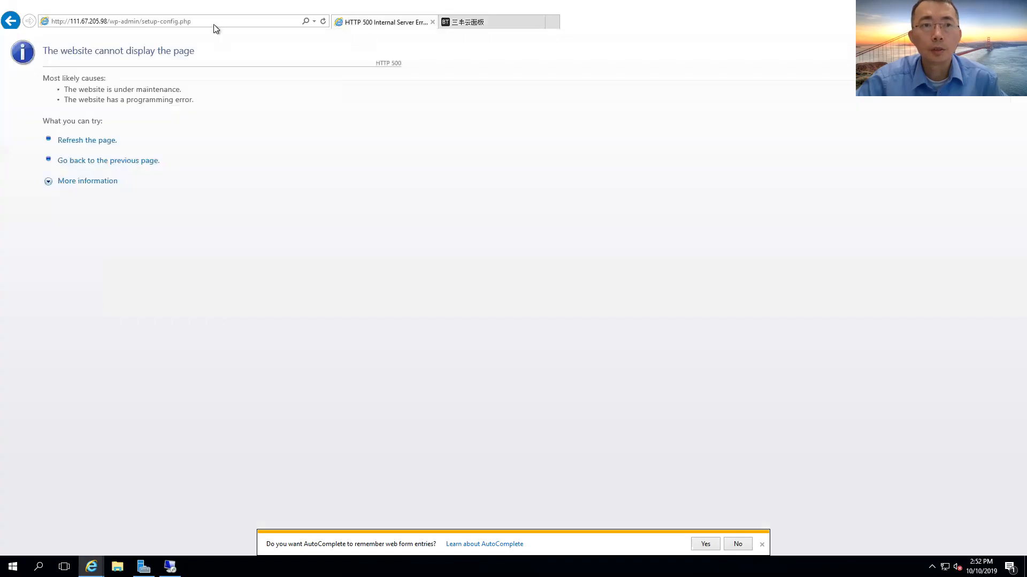
click(216, 22)
key(Return)
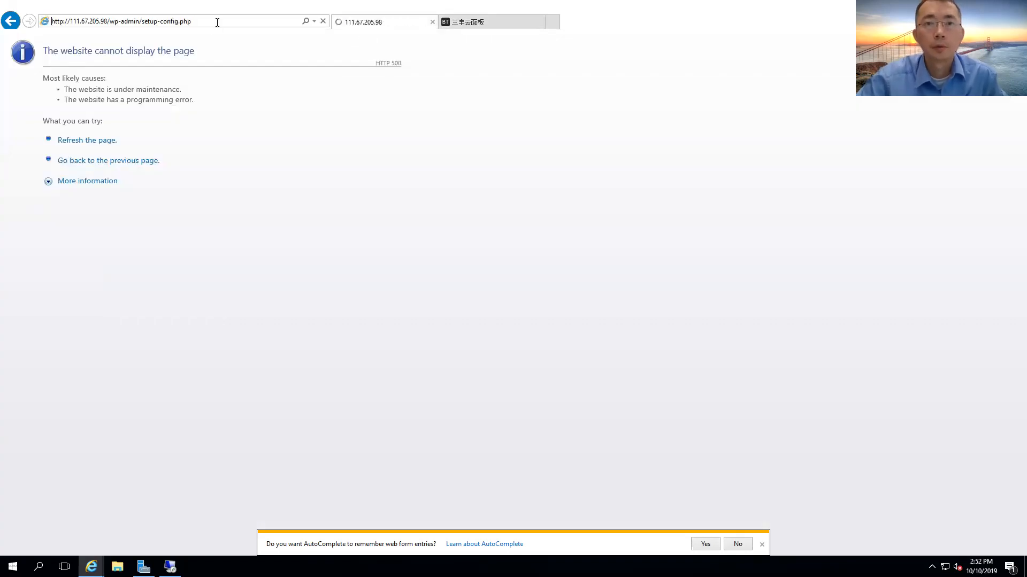
click(215, 22)
key(Return)
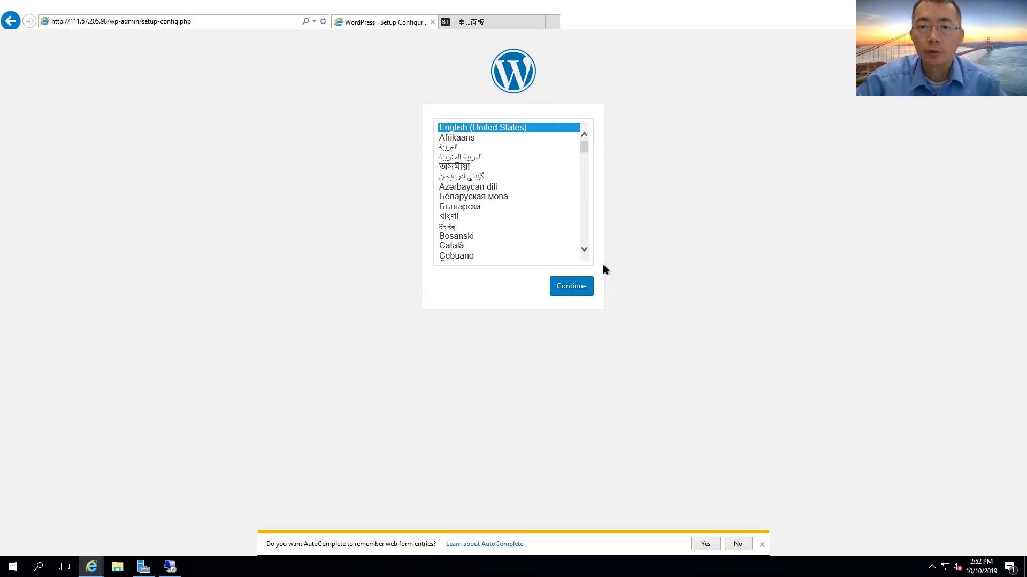
Continue in English (United States) past the welcome screen, then go back to the panel.
click(579, 295)
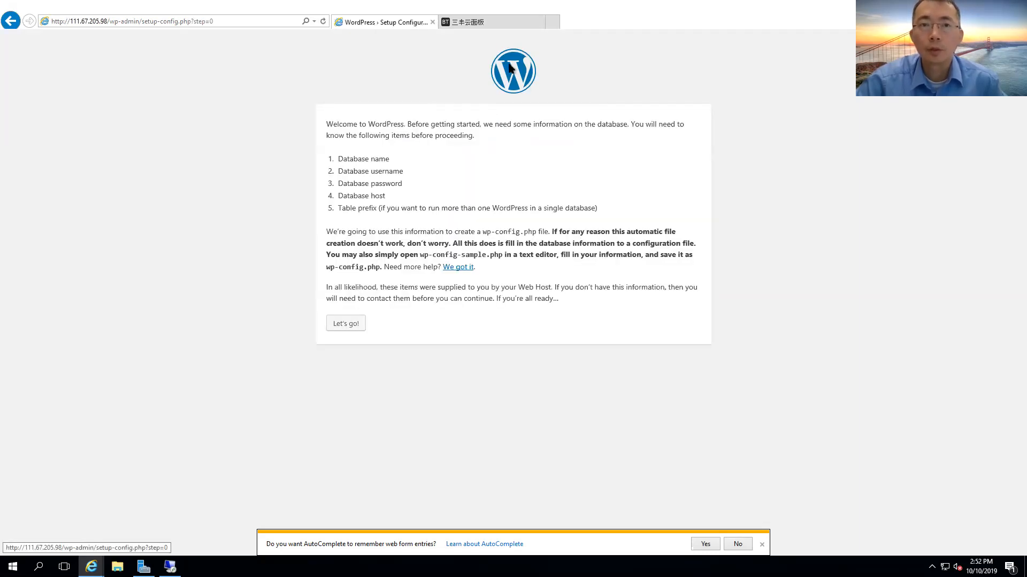
click(352, 325)
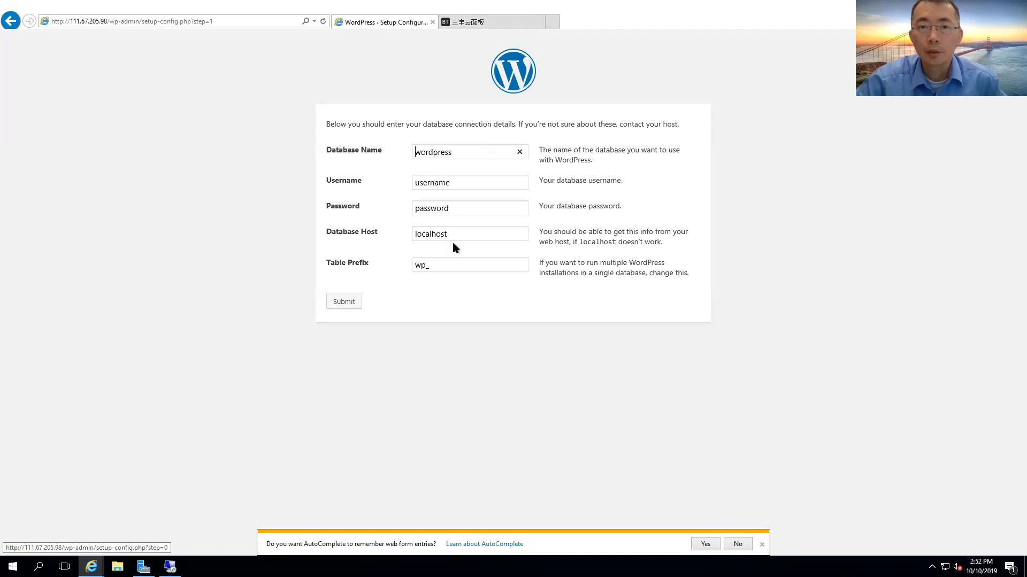
click(495, 22)
Copy the database name sql111_67_205_9 from the panel into WordPress's Database Name field.
click(54, 142)
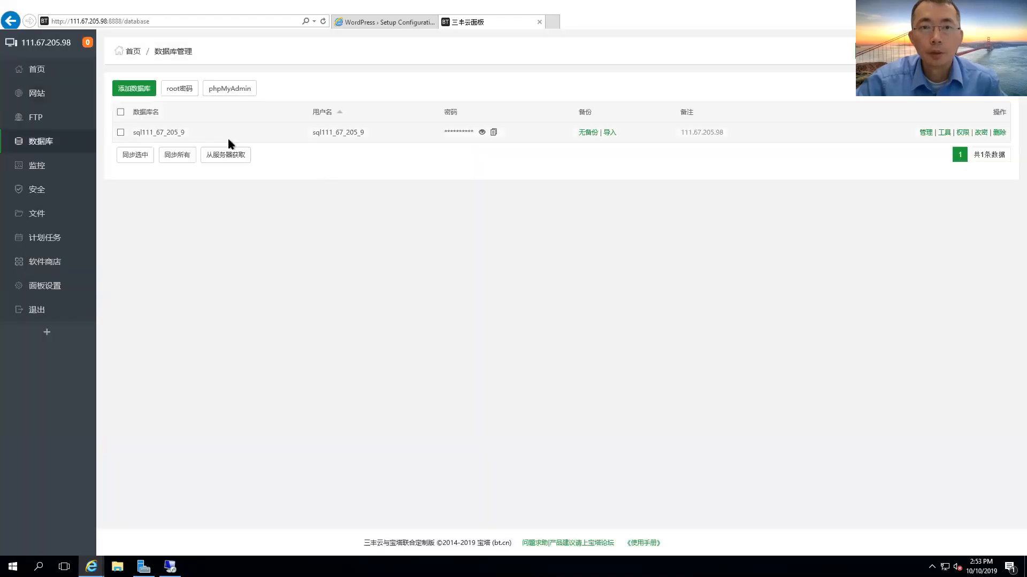
click(482, 132)
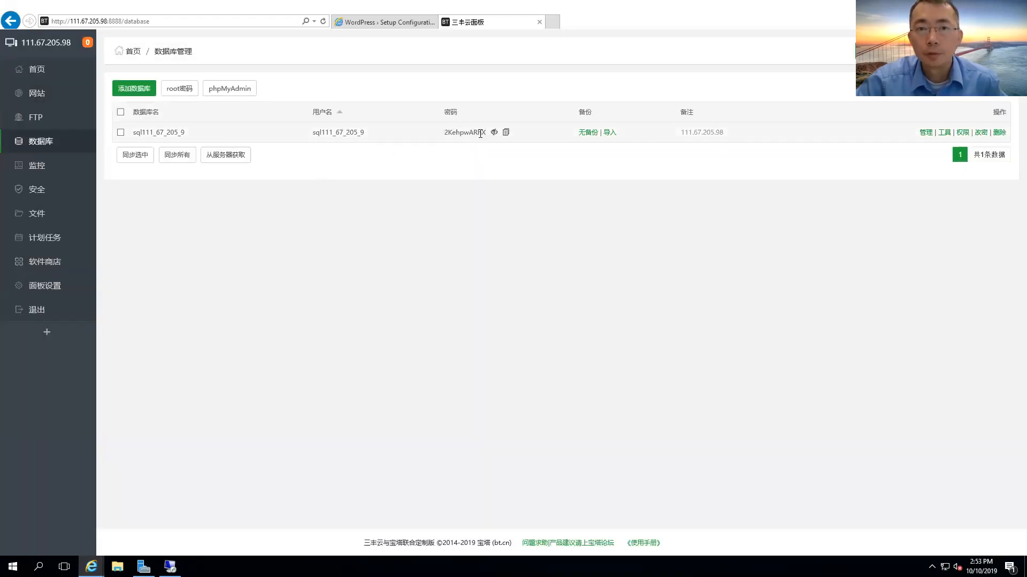
drag(368, 132, 332, 131)
click(183, 131)
double_click(182, 131)
key(ctrl+c)
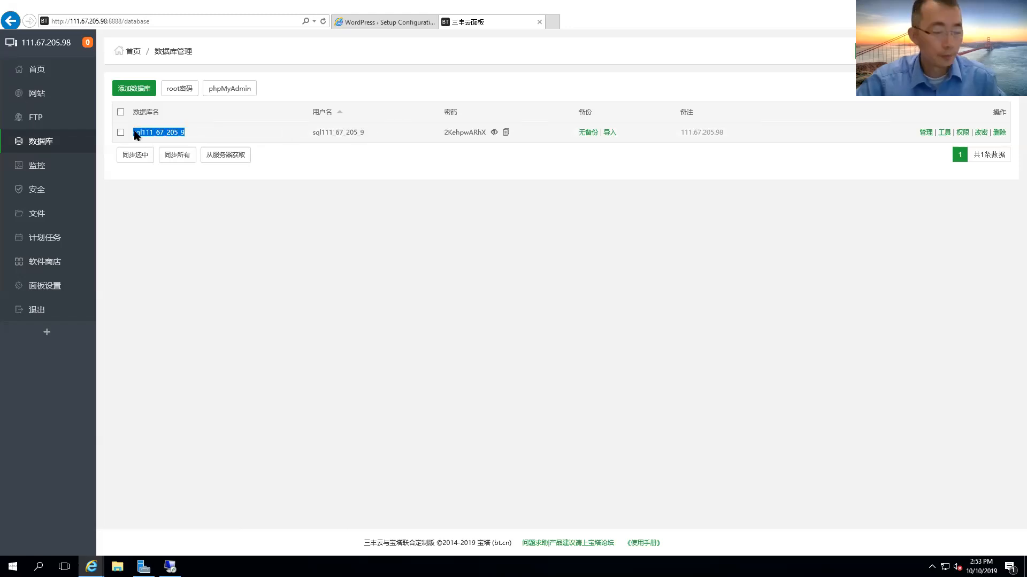
click(378, 24)
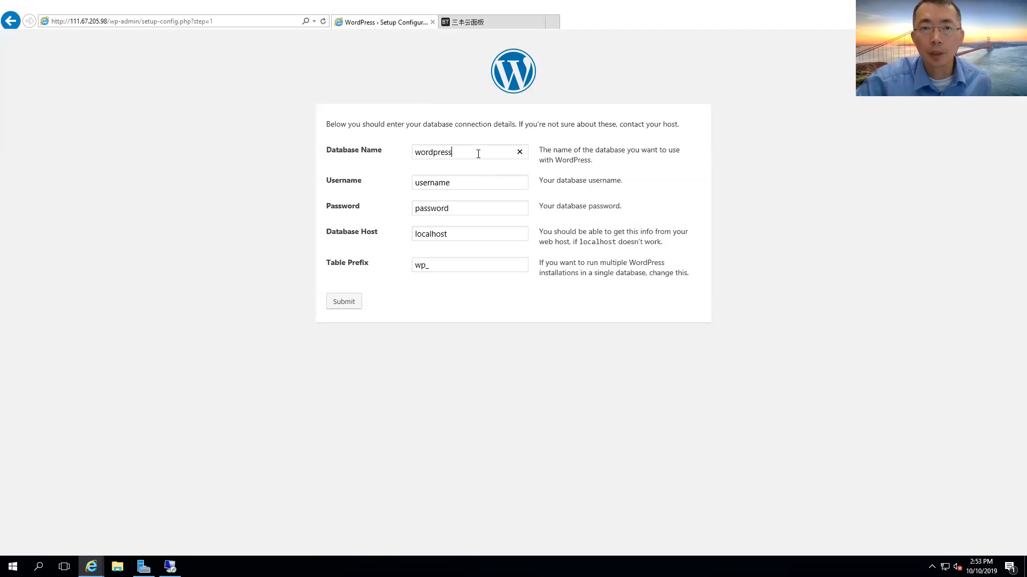
drag(477, 152, 390, 148)
key(ctrl+v)
click(464, 185)
Copy the database username from the panel into WordPress's Username field.
click(463, 23)
drag(365, 132, 313, 134)
key(ctrl+c)
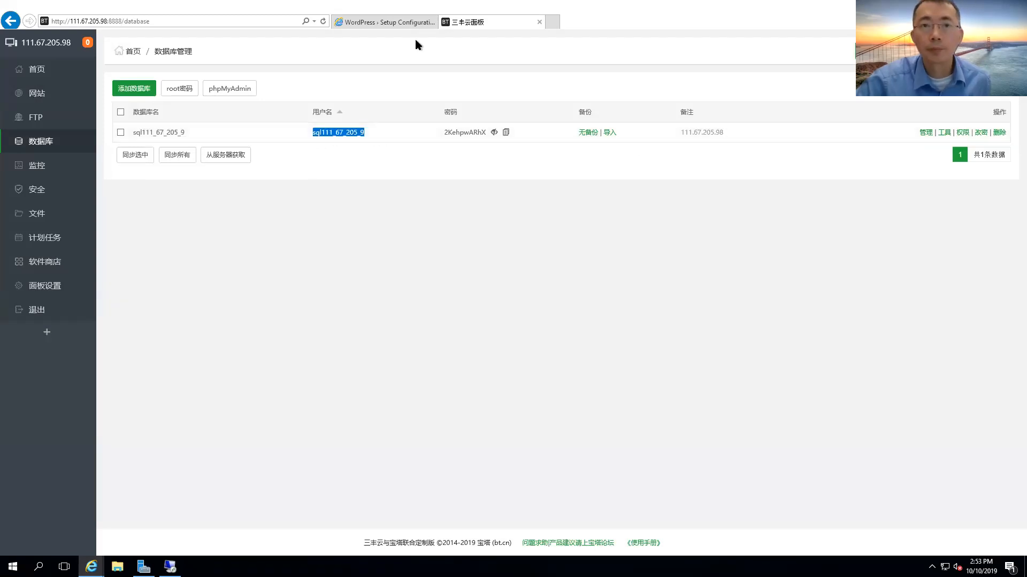
click(412, 23)
key(ctrl+a)
key(ctrl+v)
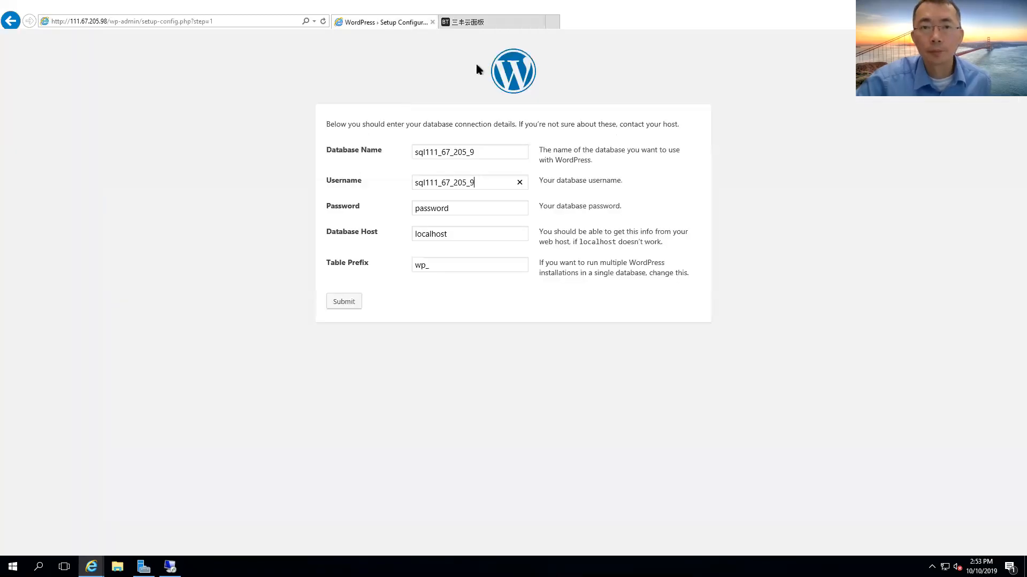
click(474, 22)
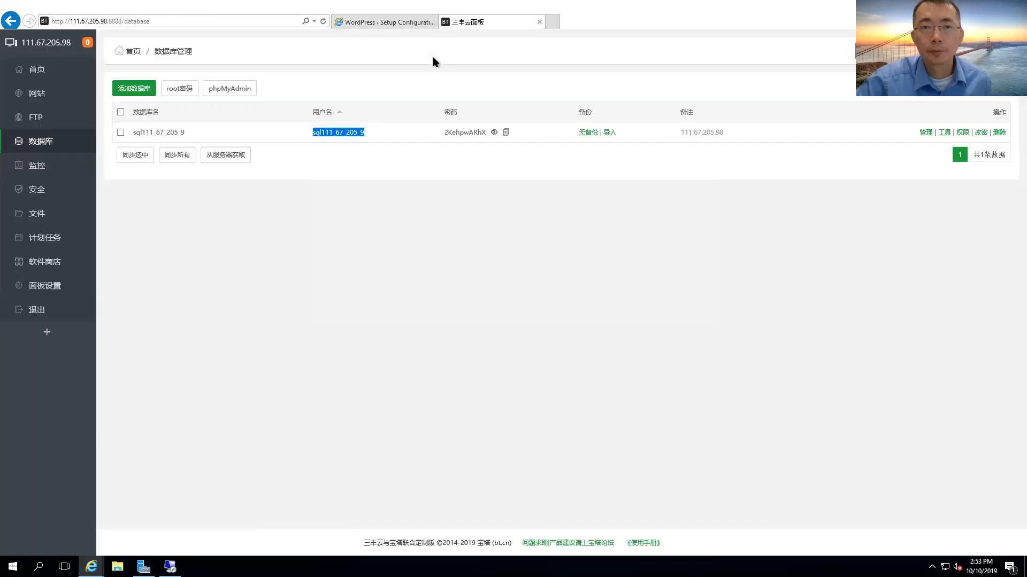
right_click(360, 136)
click(374, 151)
click(385, 23)
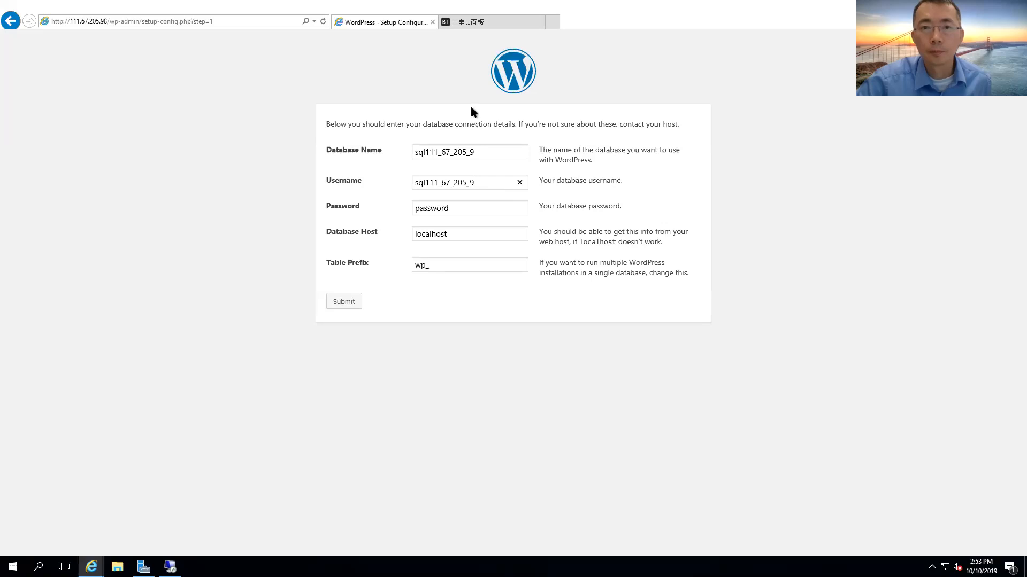
Paste the revealed database password into the Password field and submit the connection details.
click(473, 23)
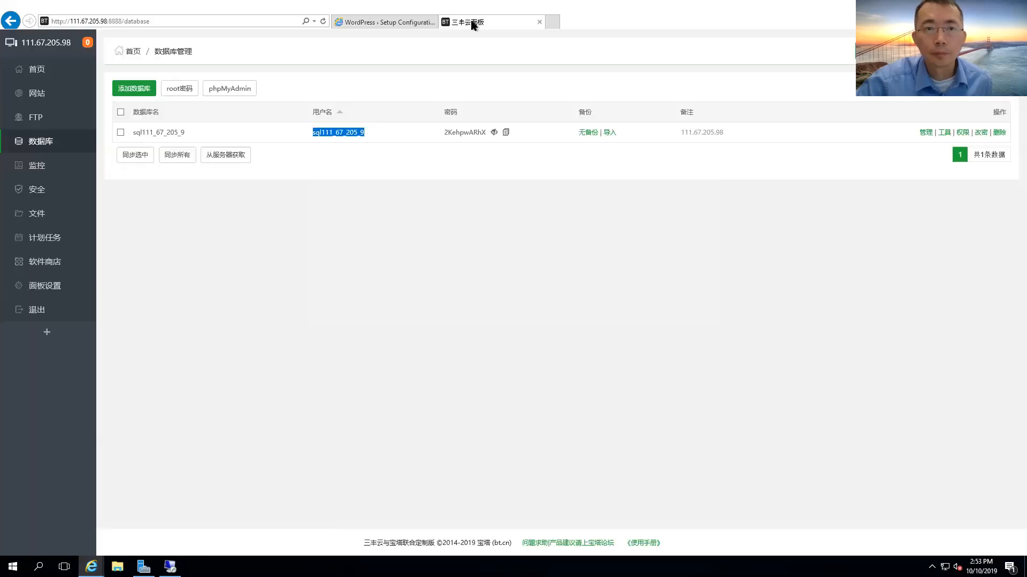
drag(445, 132, 487, 133)
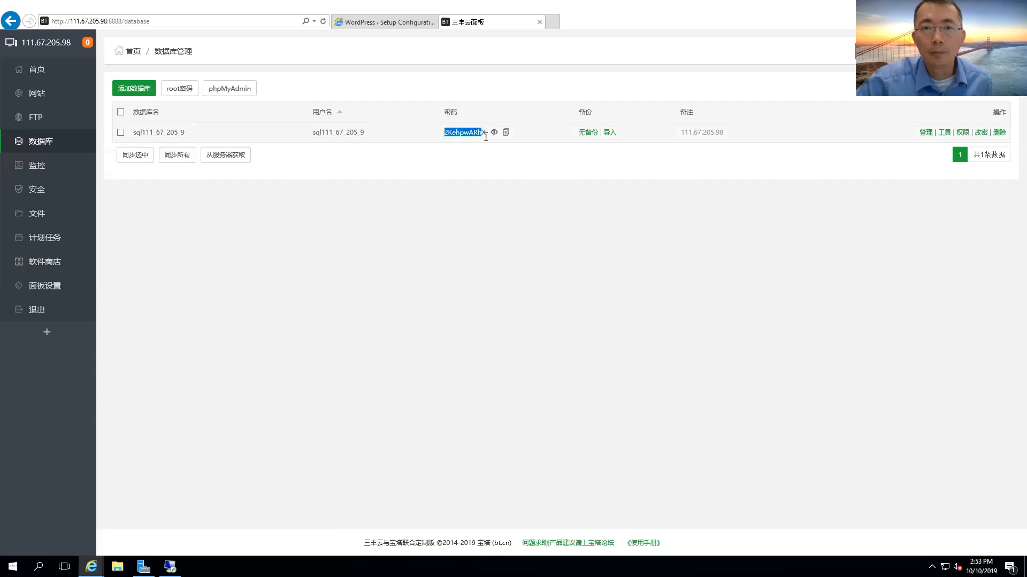
click(400, 23)
click(459, 210)
drag(460, 210, 376, 213)
key(ctrl+v)
click(353, 301)
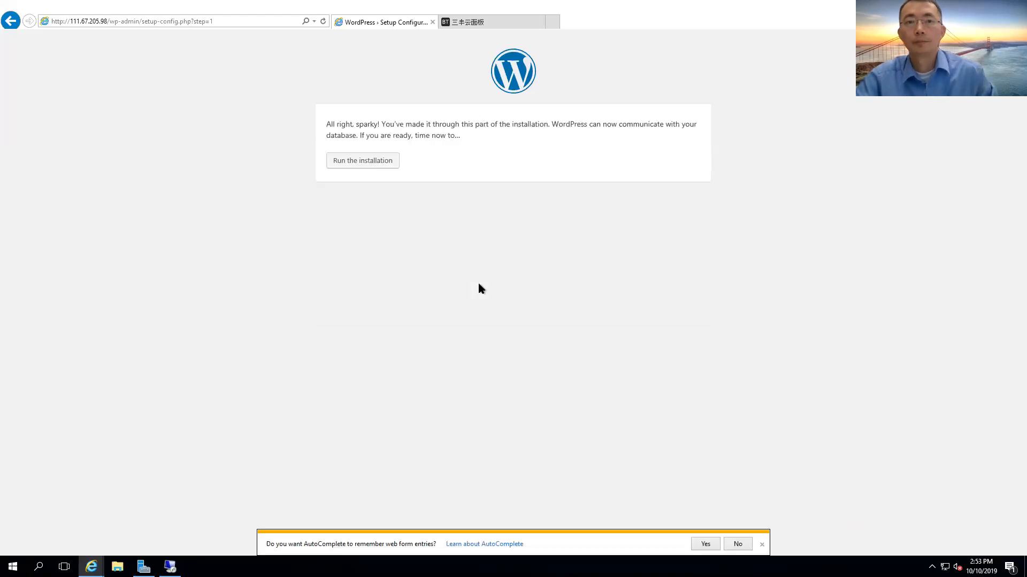
Start the installation and enter site title Test1, an admin username and the e-mail's beginning.
click(379, 164)
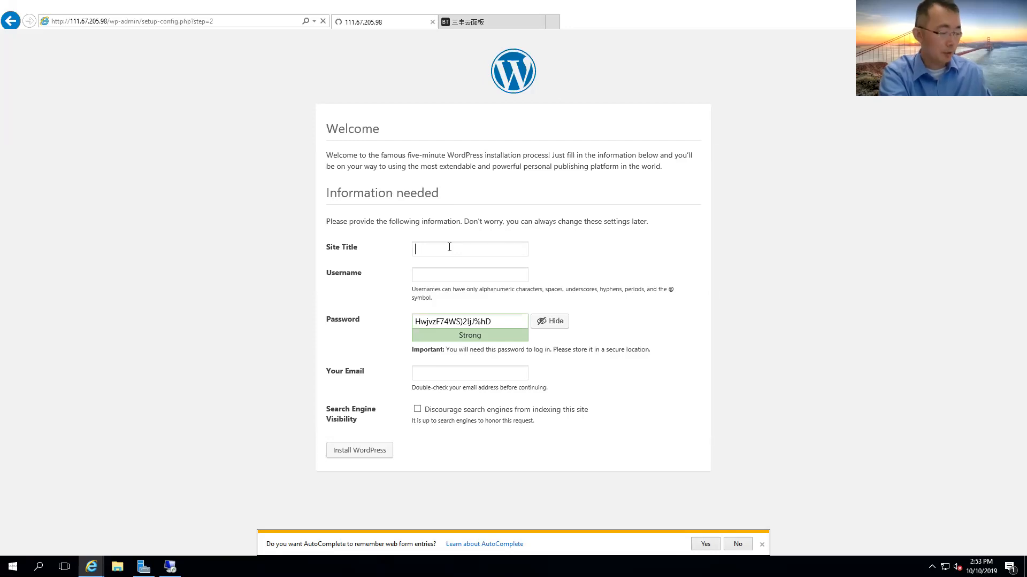
text(Test1)
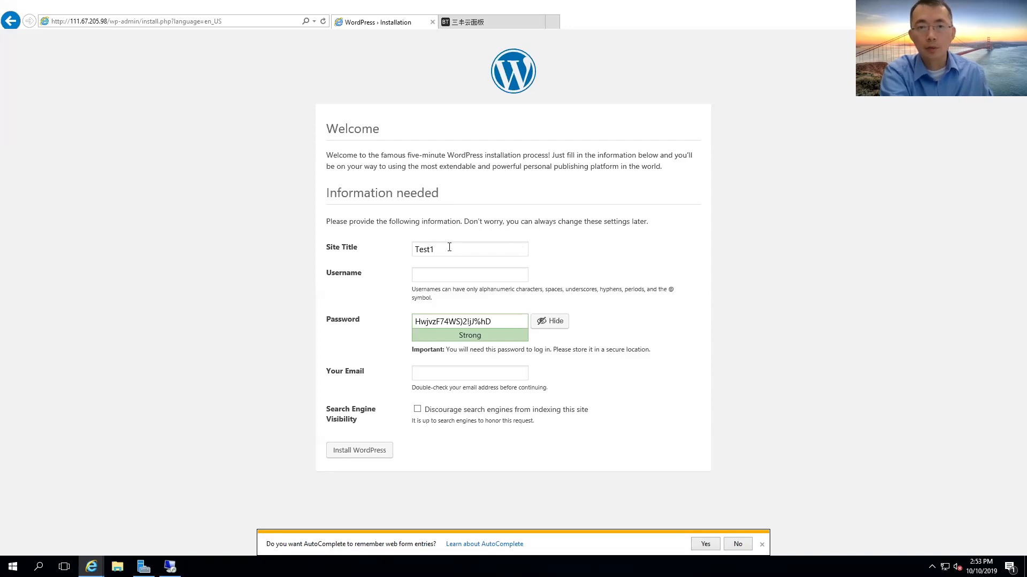
text(john)
key(Tab)
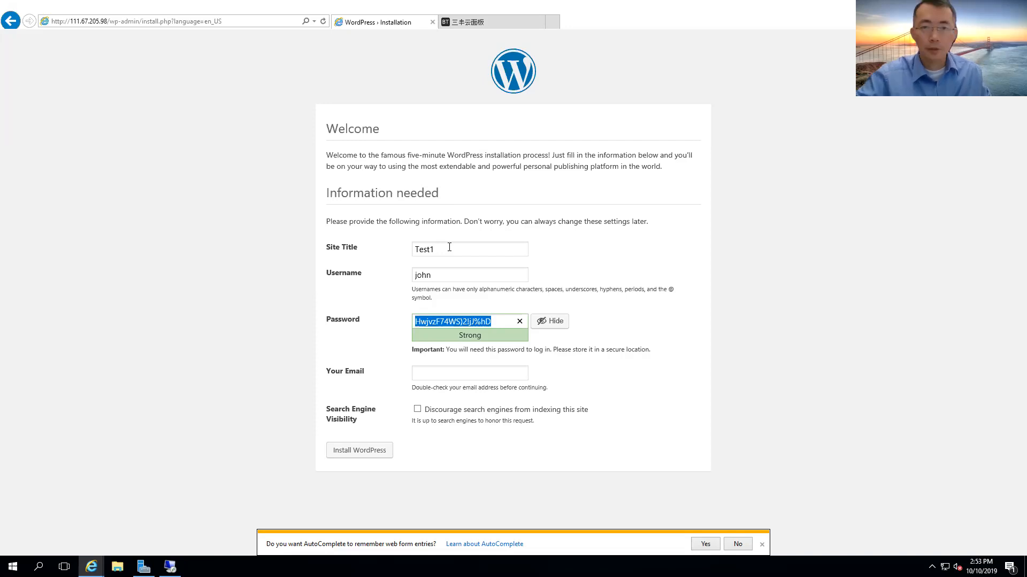
click(473, 375)
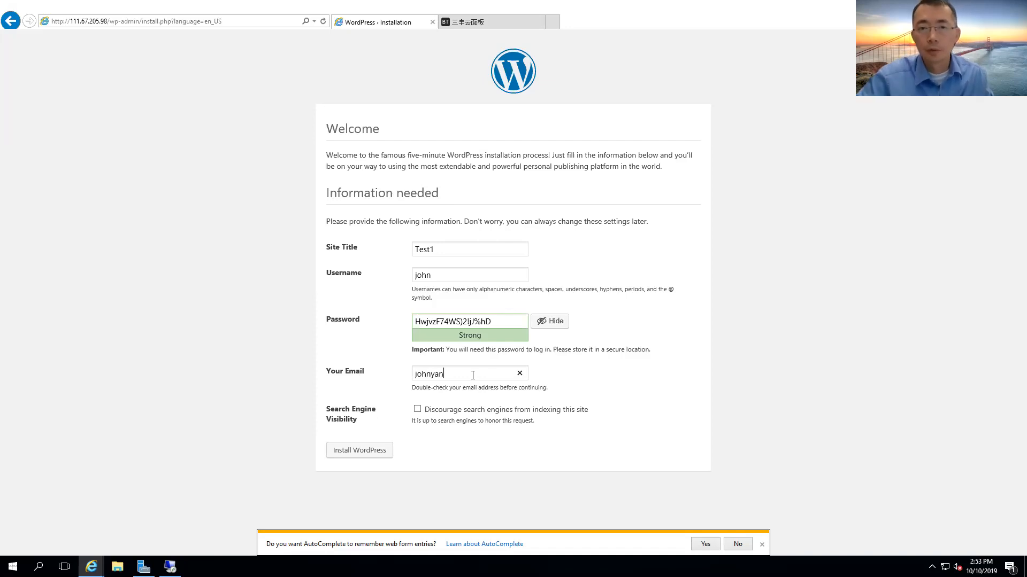
Replace the generated admin password with a weak one and confirm its use.
triple_click(502, 324)
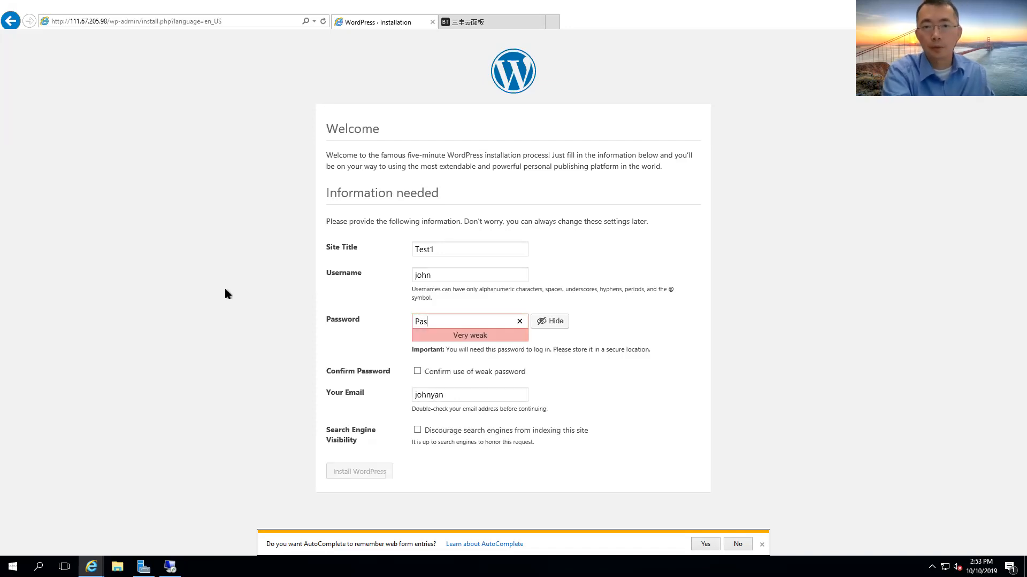
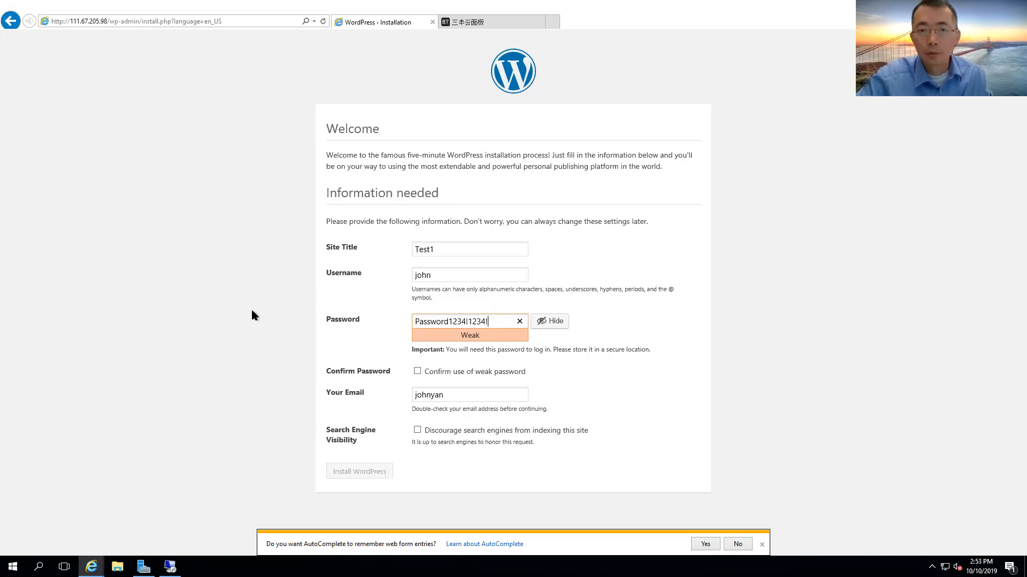
key(ctrl+a)
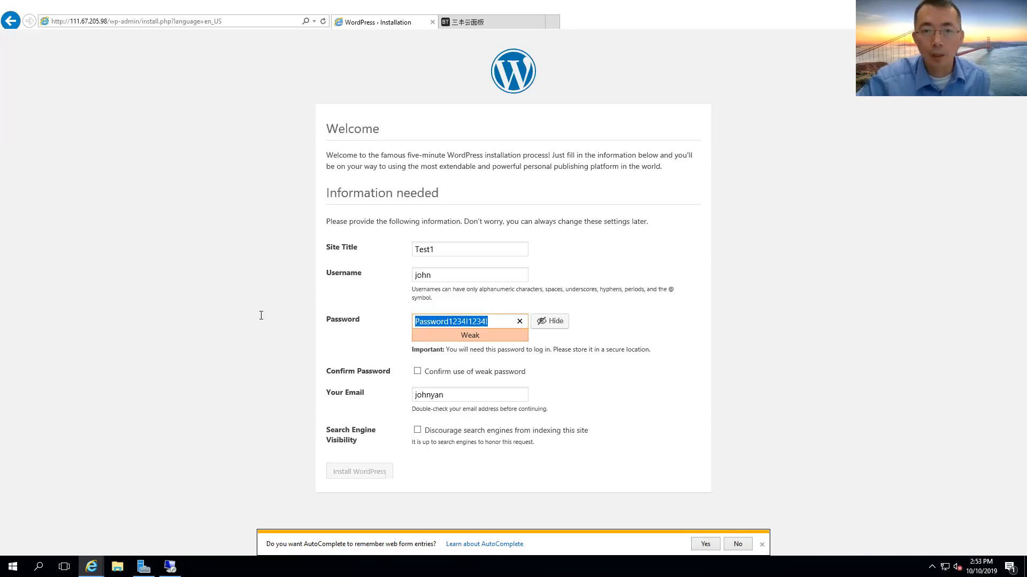
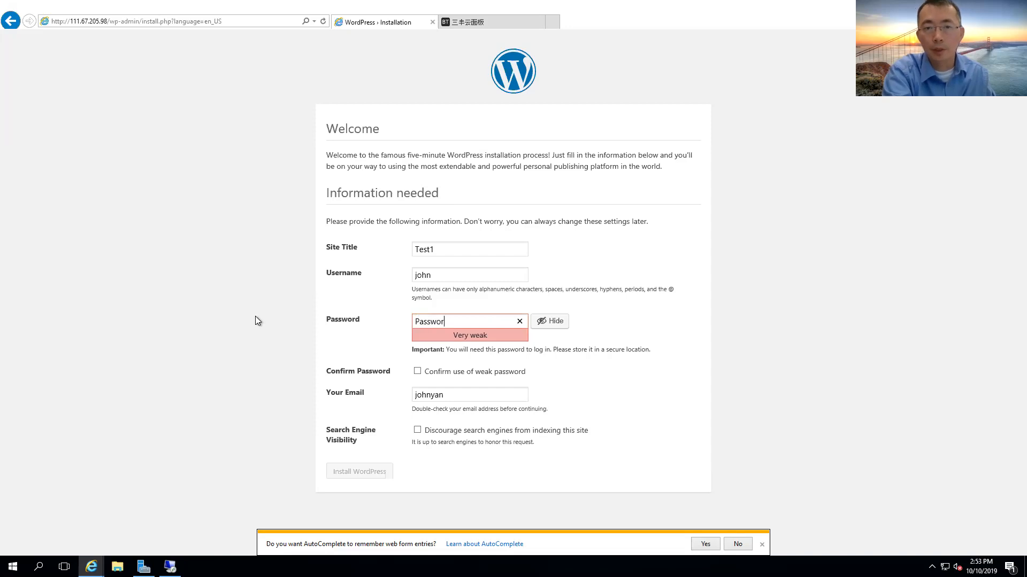
click(435, 371)
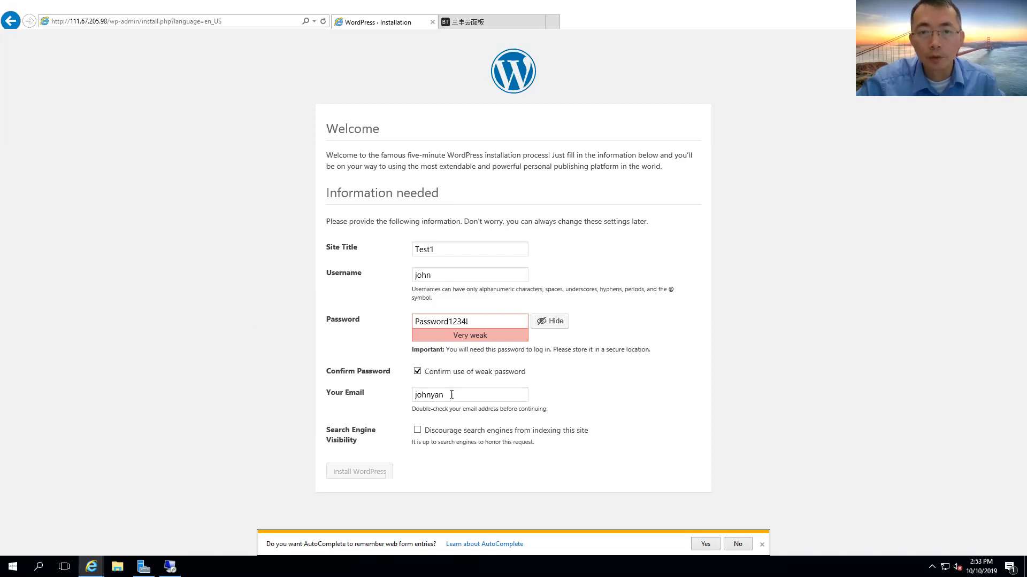
Finish the contact e-mail address and submit Install WordPress.
click(452, 394)
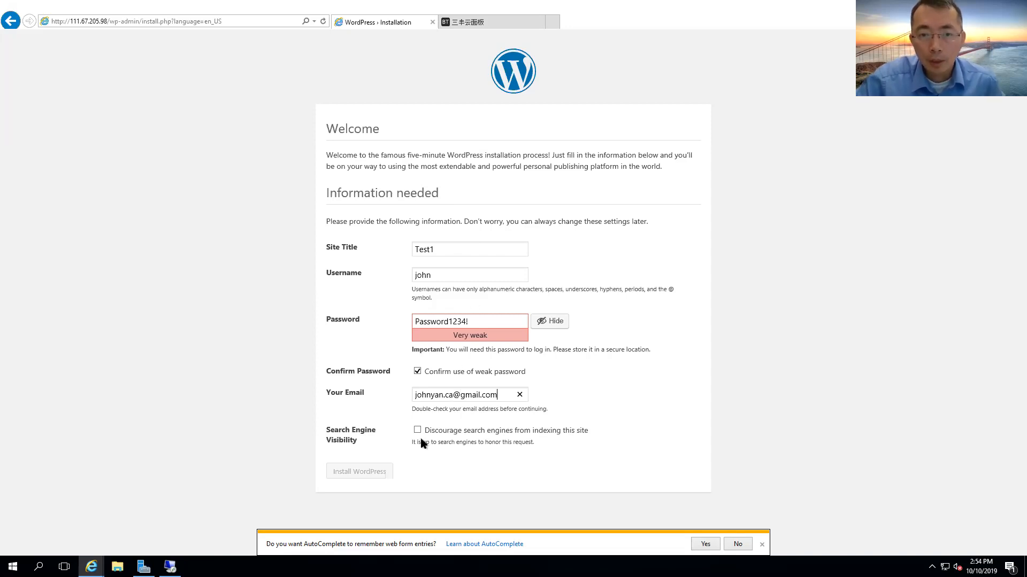
click(383, 472)
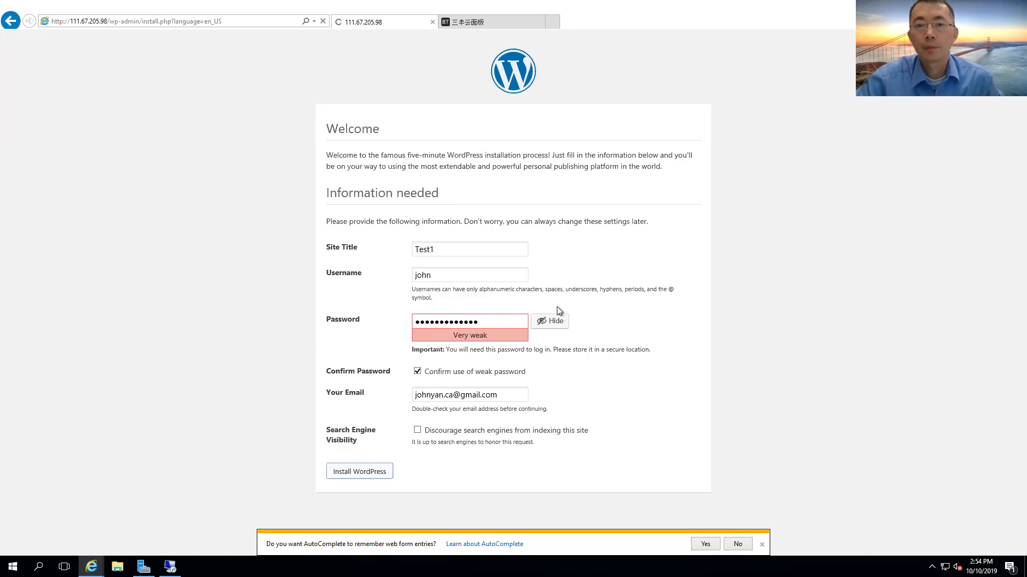
Load the Test1 front page by trimming the login part off the address.
click(356, 246)
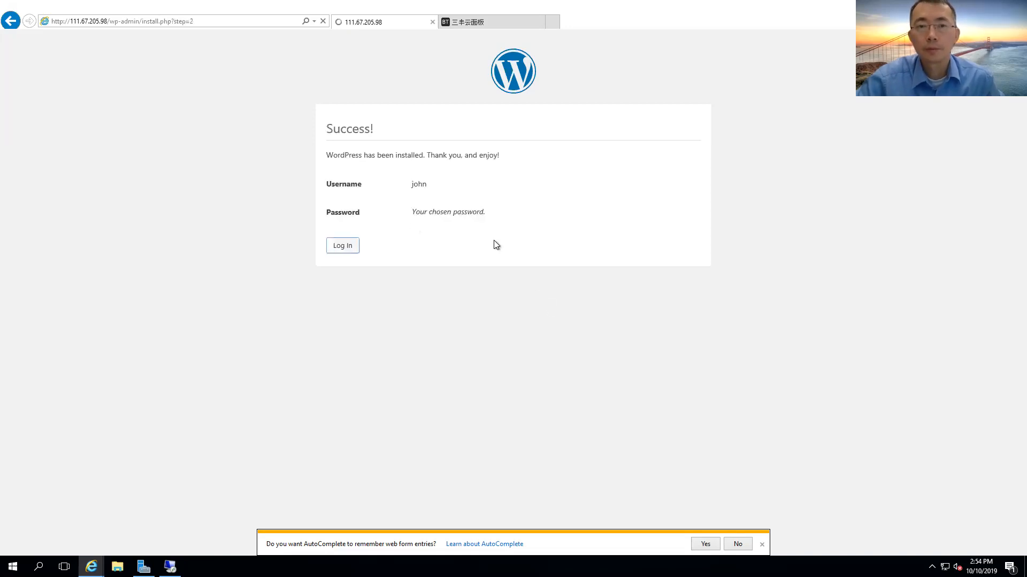
click(145, 21)
click(144, 21)
key(shift+End)
key(BackSpace)
key(Return)
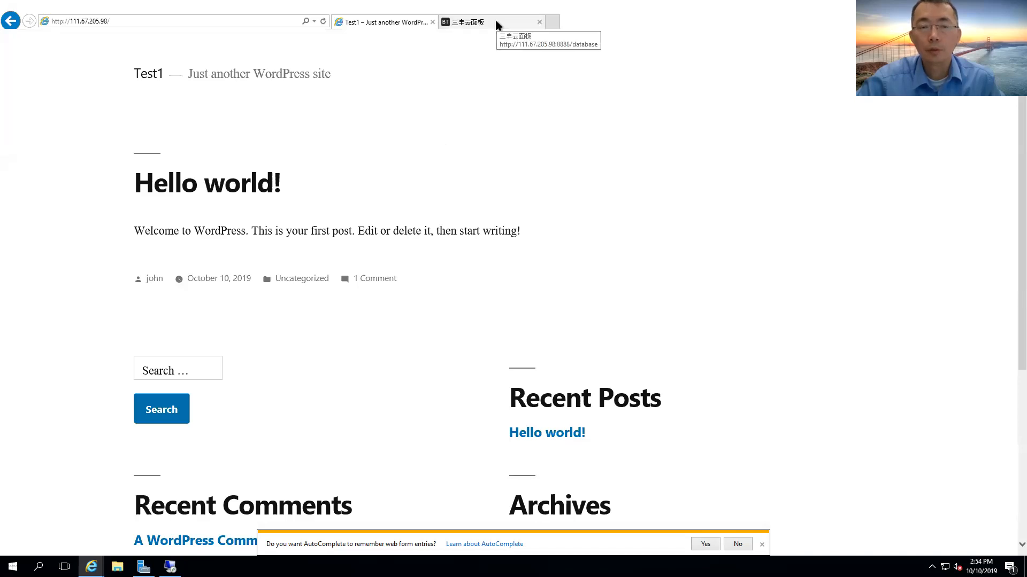
Try the site's /admin address, go back, and reopen the wp-login.php sign-in page.
click(224, 22)
text(admin)
key(Return)
click(223, 22)
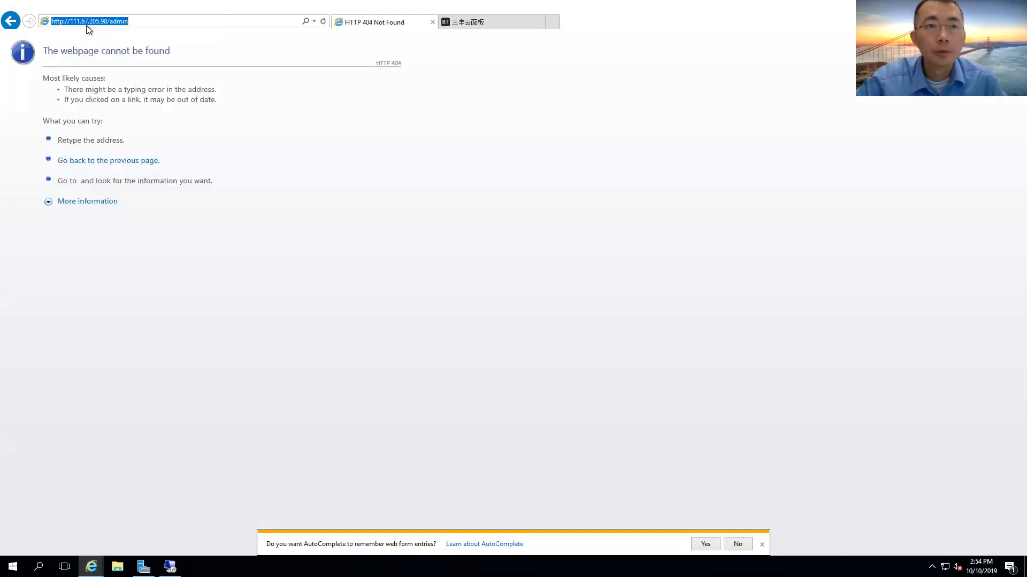
click(13, 26)
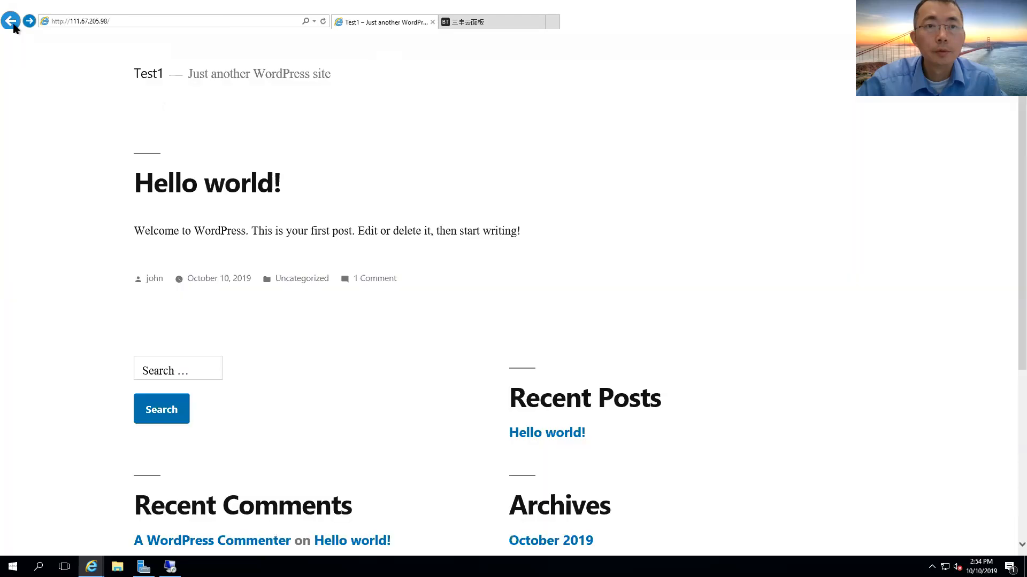
click(161, 23)
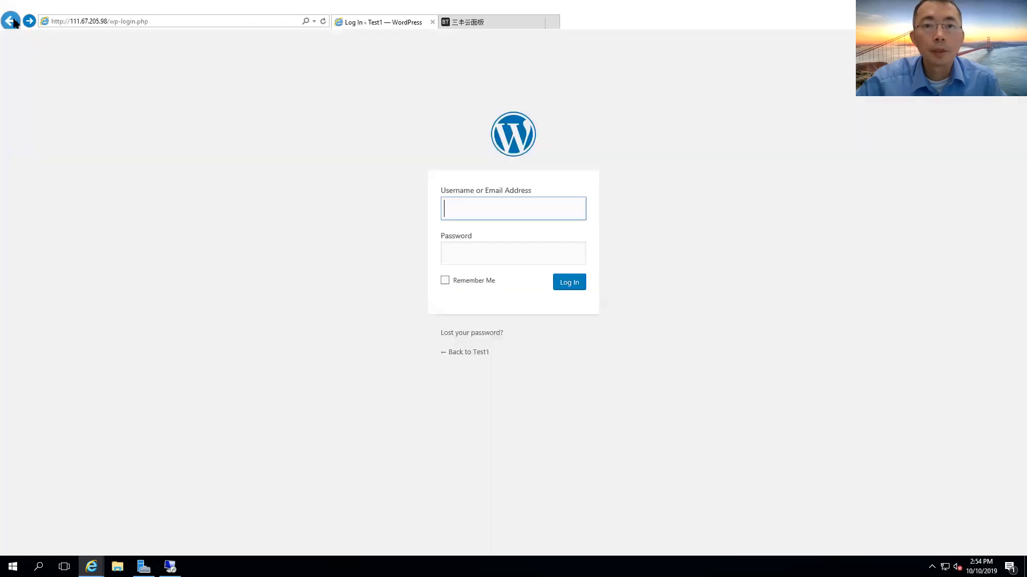
Sign in with the admin username and pasted password to reach the WordPress 5.2.3 Dashboard.
click(168, 21)
click(162, 21)
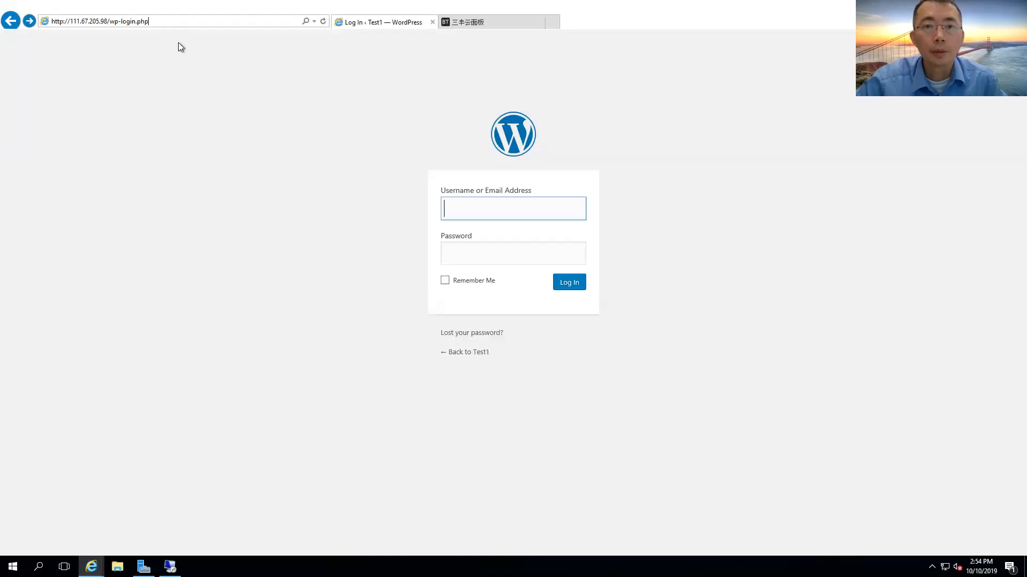
click(528, 205)
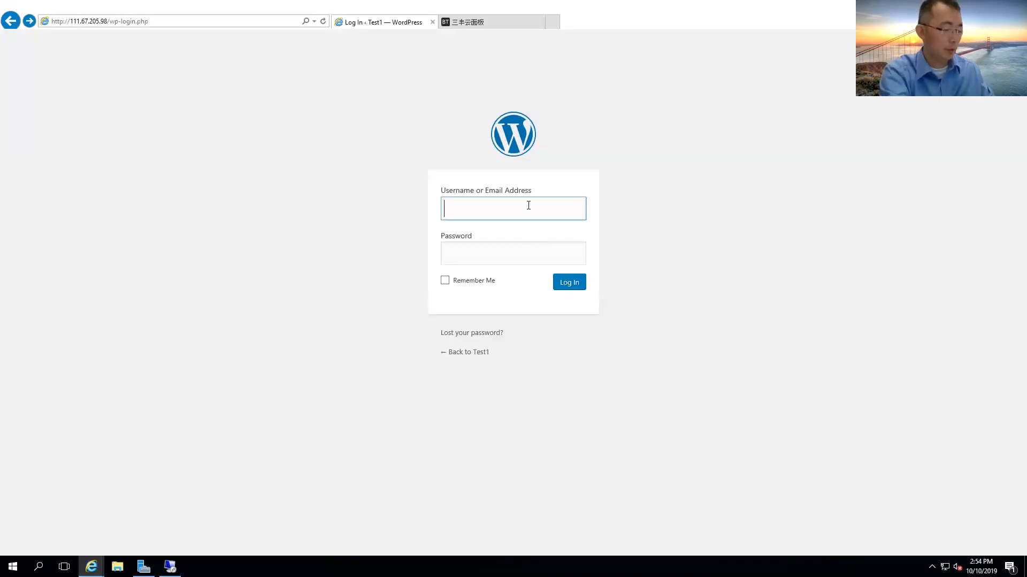
text(john)
key(Tab)
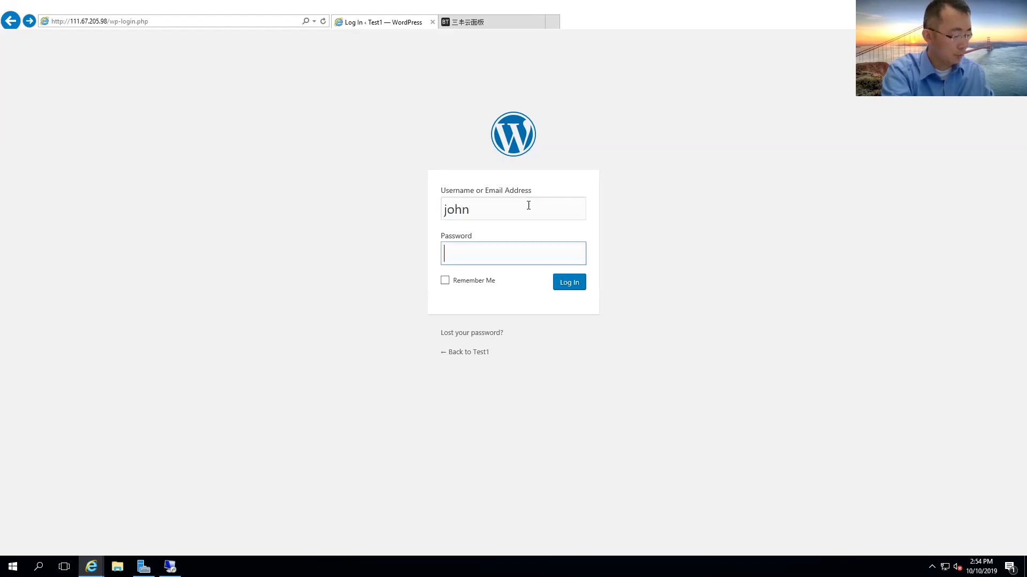
key(ctrl+v)
key(Return)
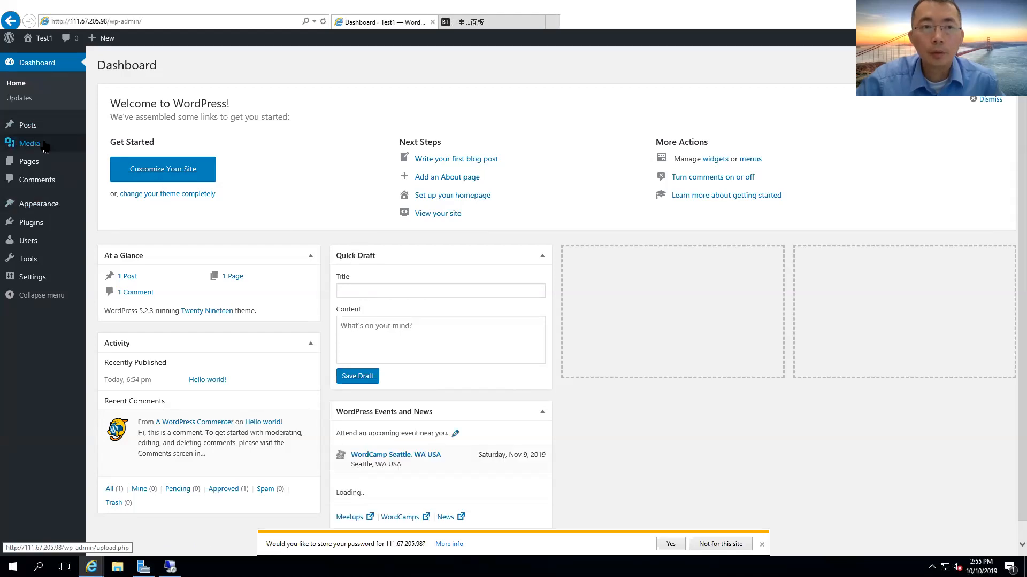
View Installed Plugins, then switch between Add Plugins and the panel's 数据库管理 page listing sql111_67_205_9.
mouse_move(42, 228)
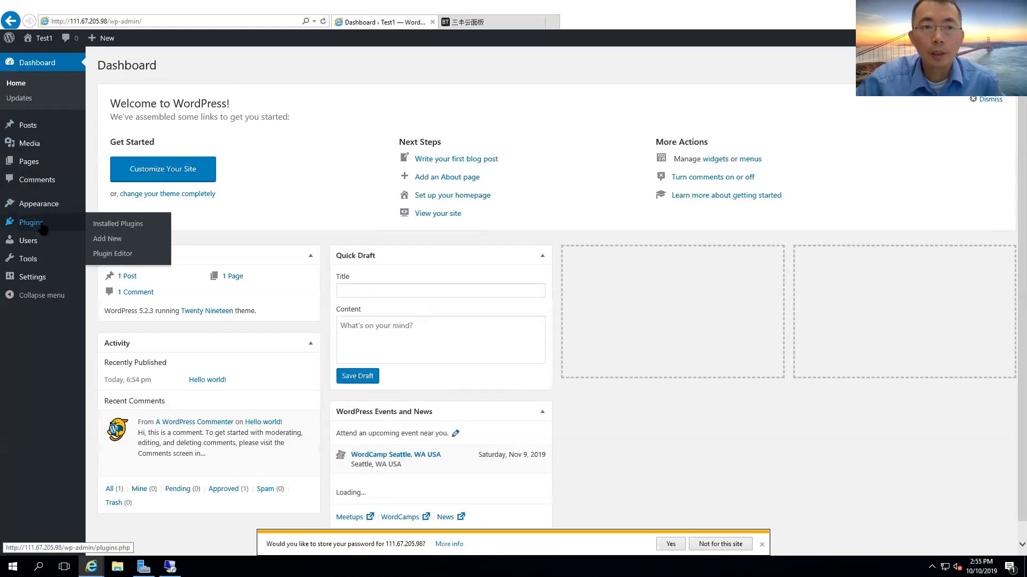
click(117, 224)
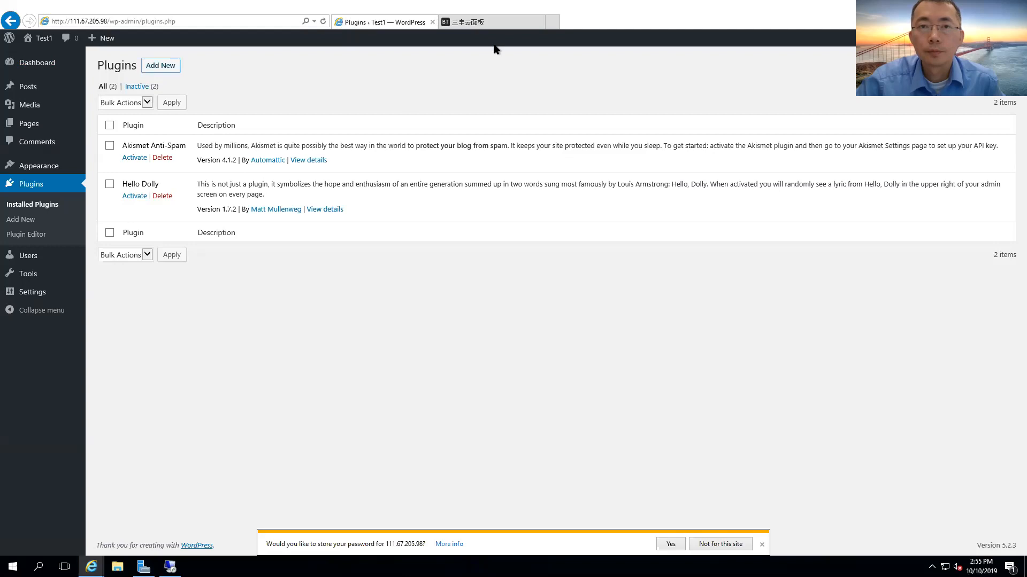
click(496, 24)
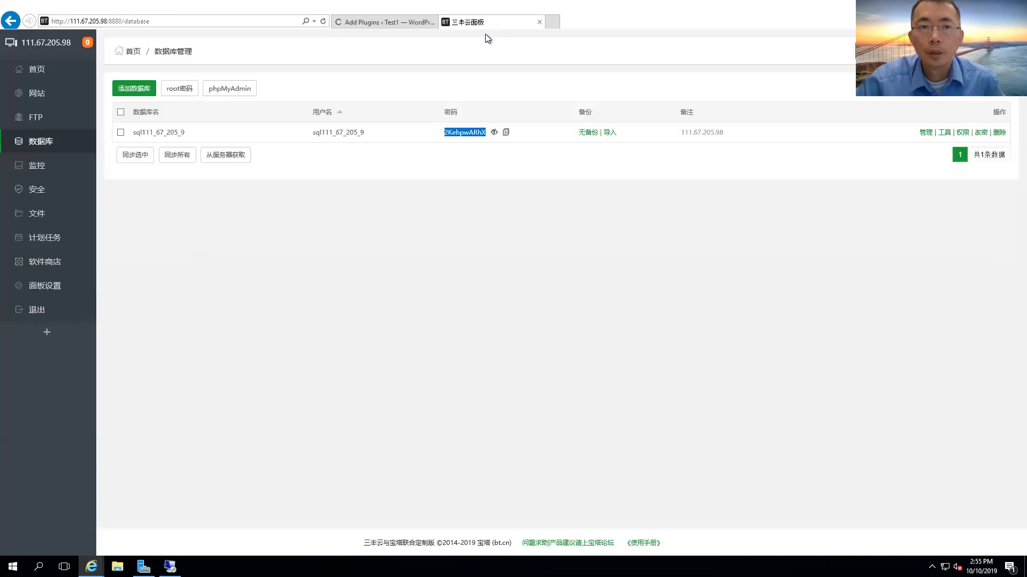
click(369, 23)
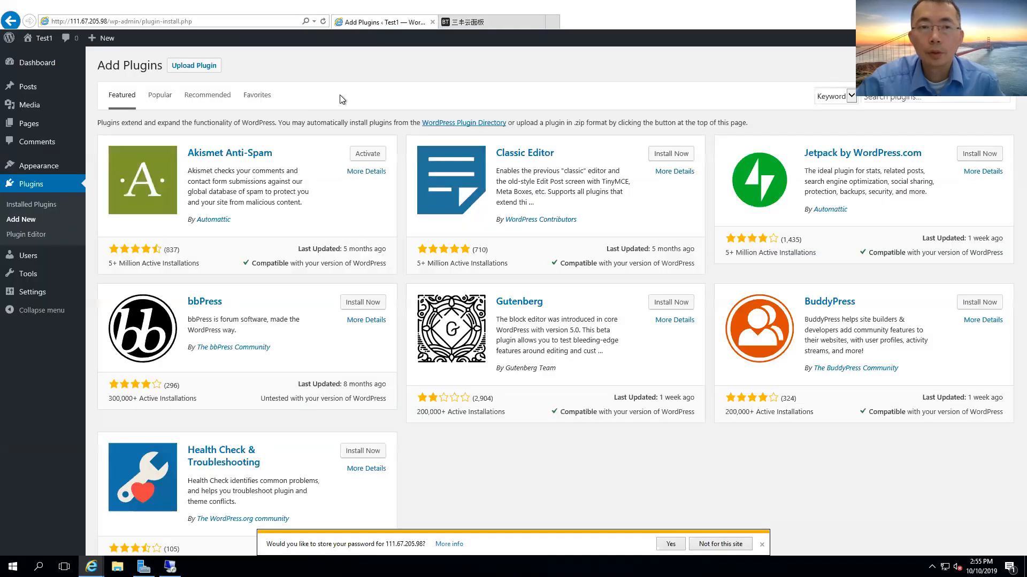
click(470, 25)
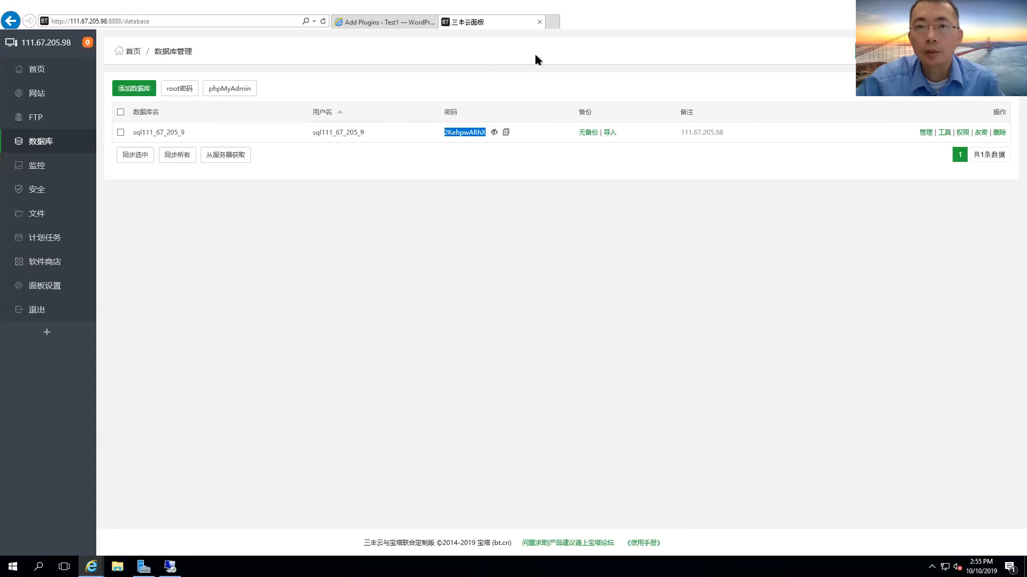
click(358, 24)
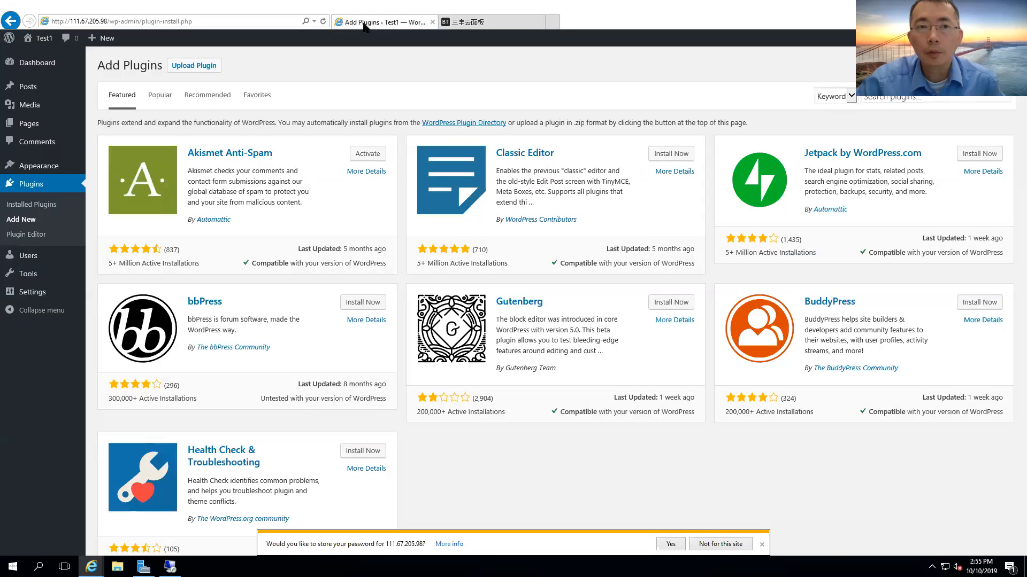
click(476, 22)
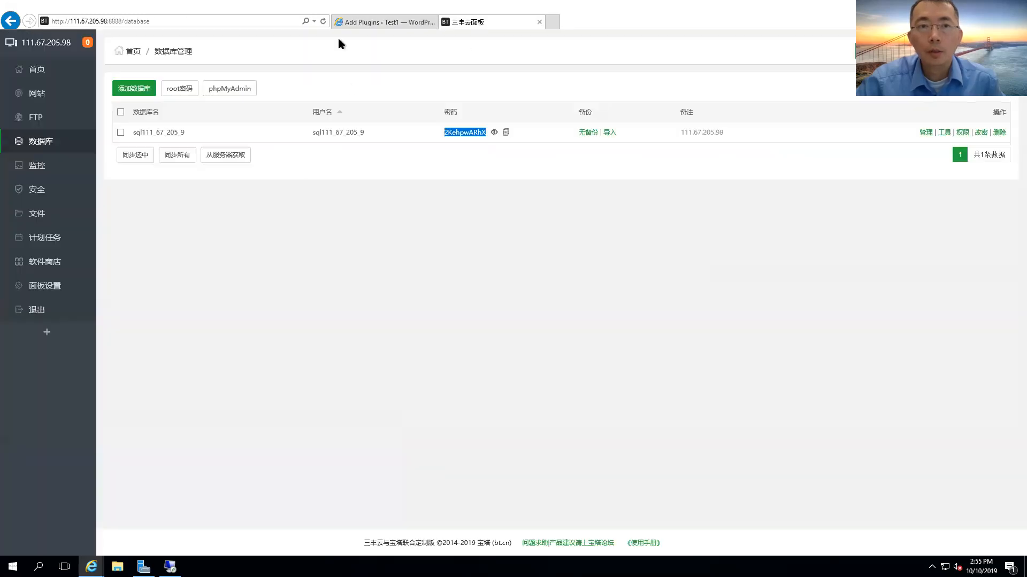
click(347, 22)
click(481, 24)
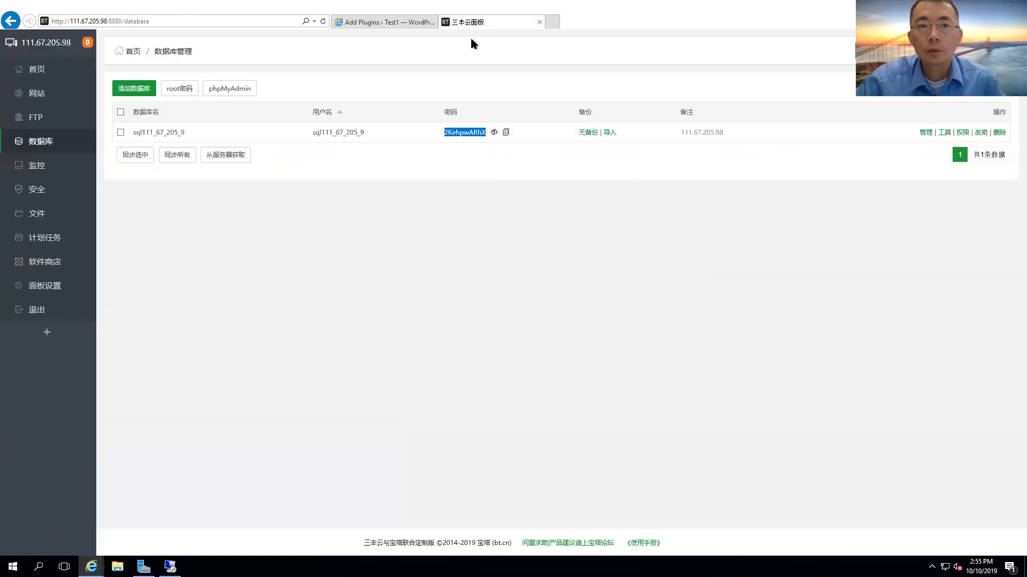